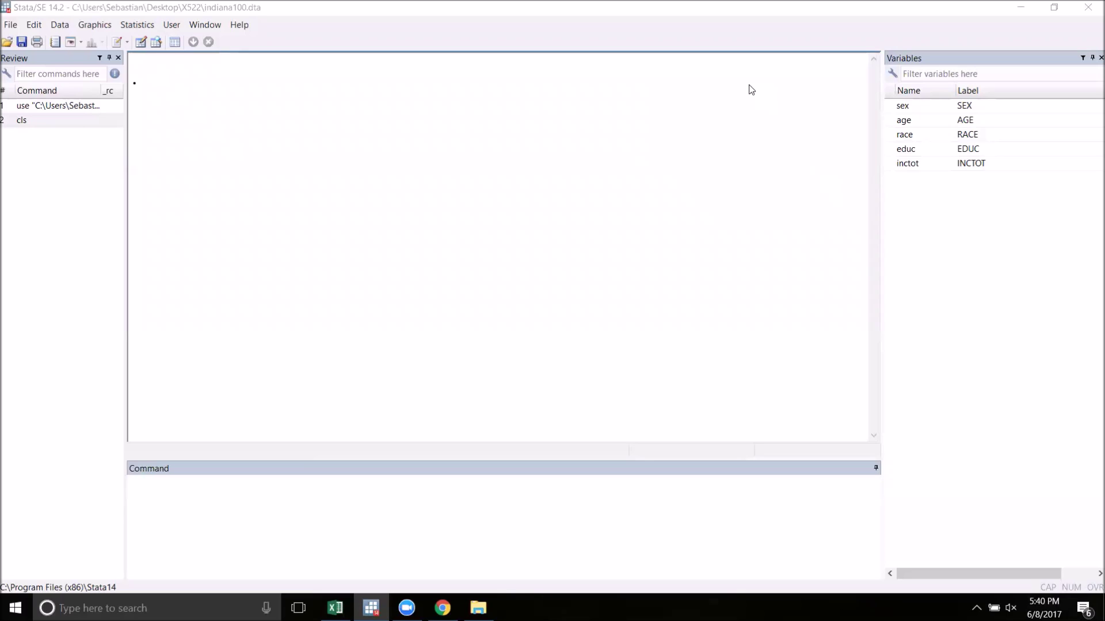
Step: Begin entering the regression command 'reg inctot age sex' in the Command window
click(691, 517)
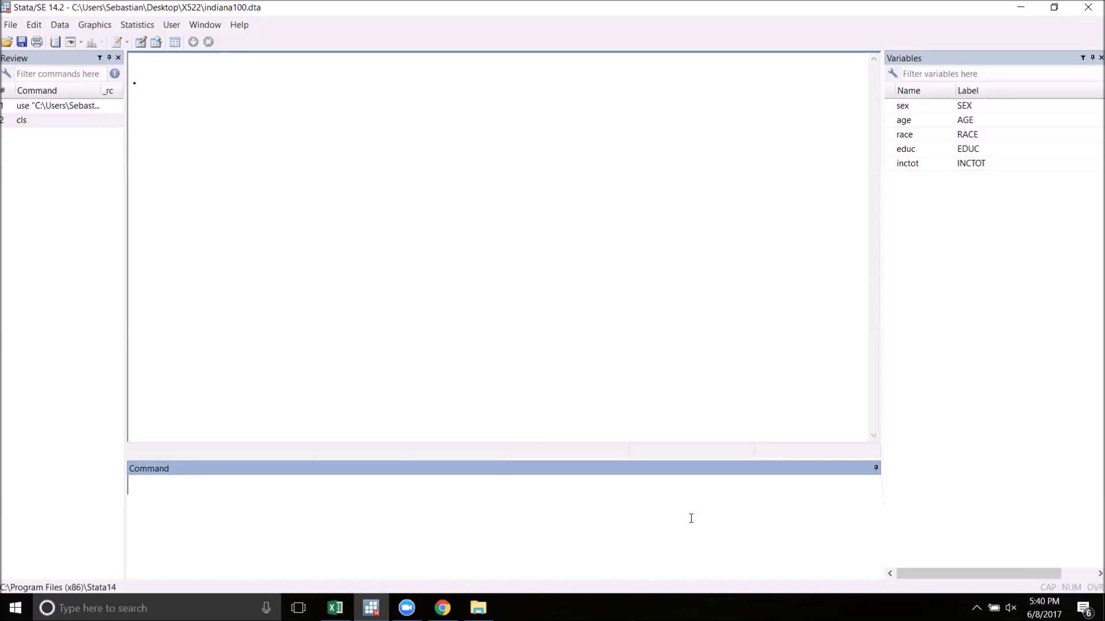
text(reg inctot )
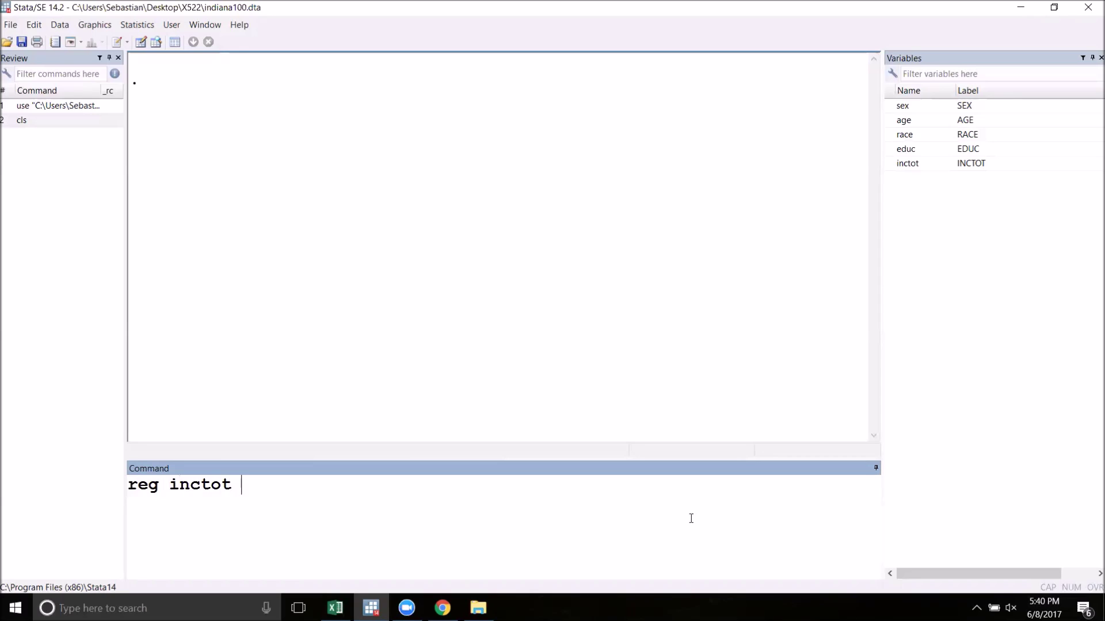
text(age sex)
Step: Run 'reg inctot age sex' and highlight the sex t-value -2.54 in the output
key(Return)
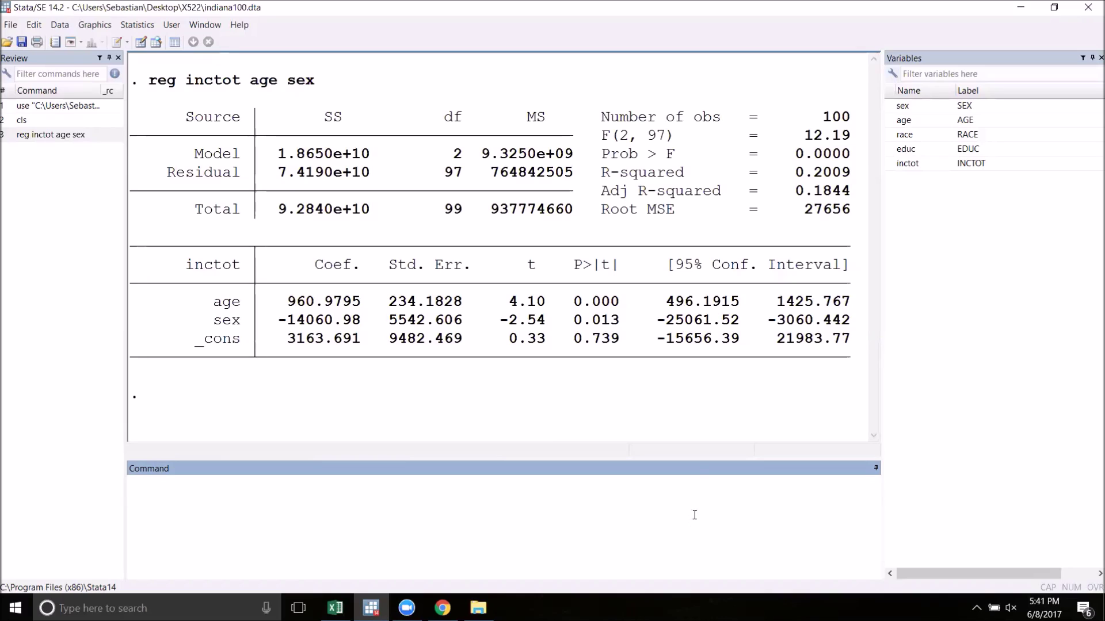
drag(547, 322, 507, 326)
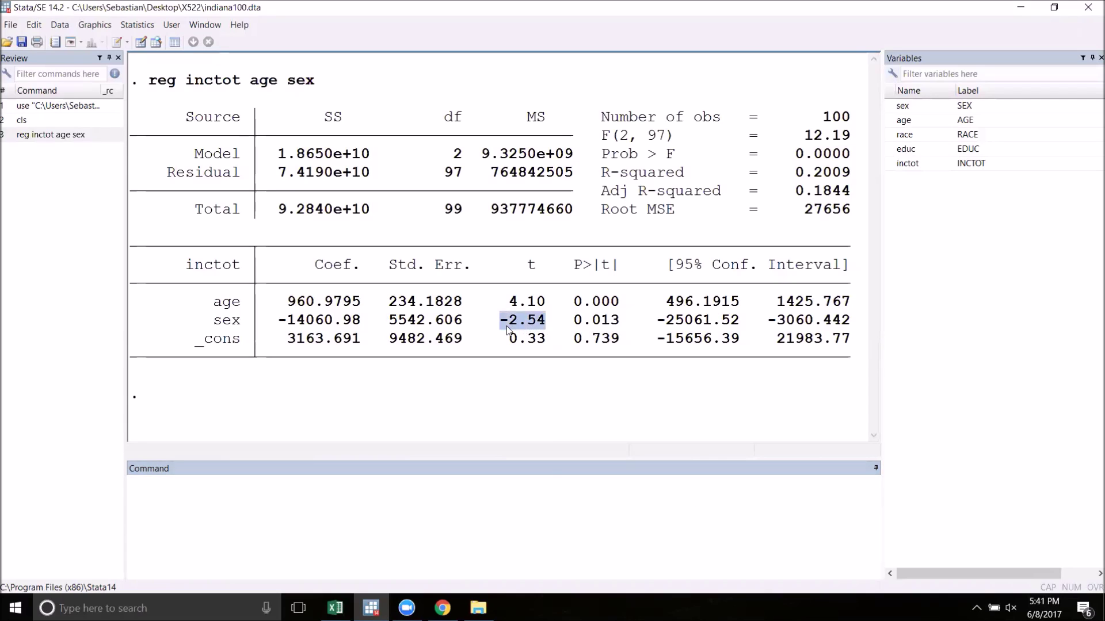
Step: Compute the sex t-statistic with 'di -14060.98/5542.606', giving -2.5368897
click(319, 492)
drag(280, 320, 357, 330)
key(ctrl+c)
click(305, 520)
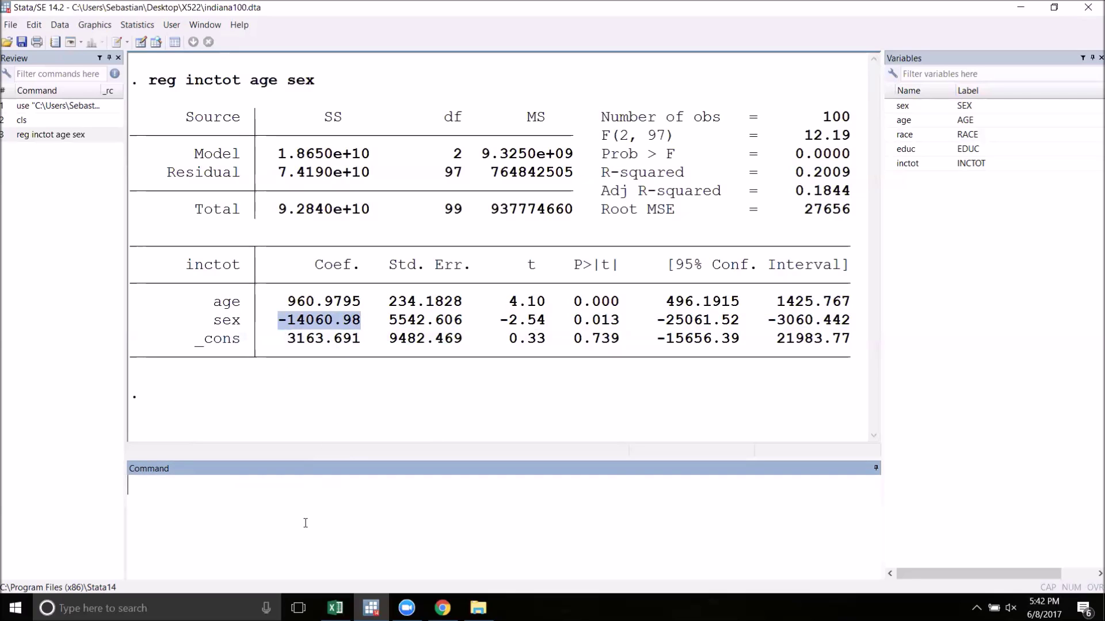
text(di)
key(ctrl+v)
text(/)
drag(387, 321, 466, 336)
key(ctrl+c)
click(402, 517)
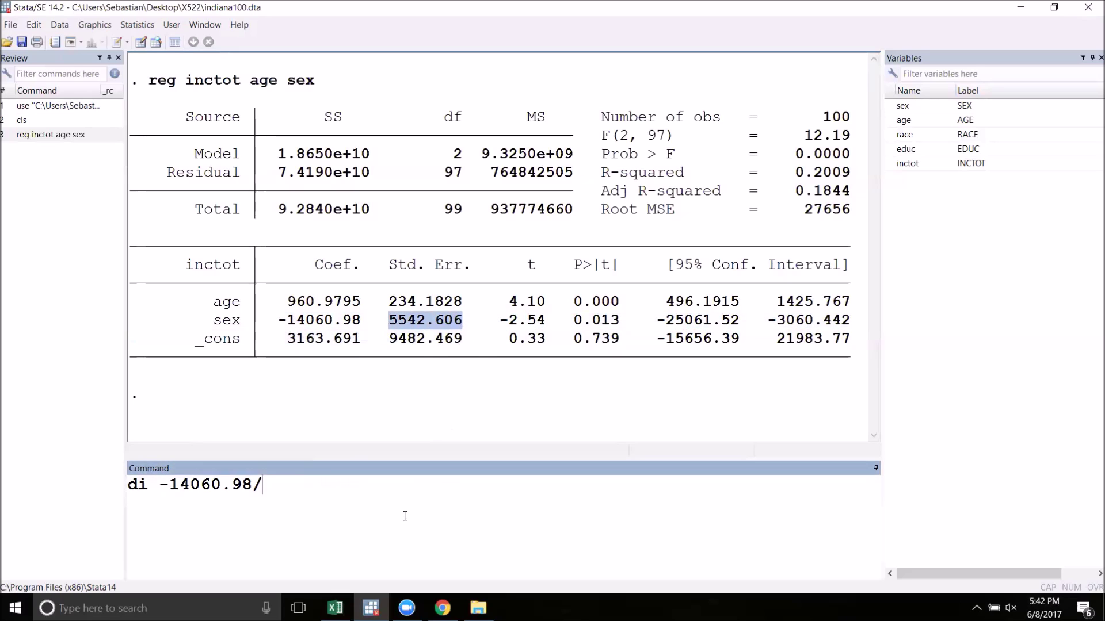
key(ctrl+v)
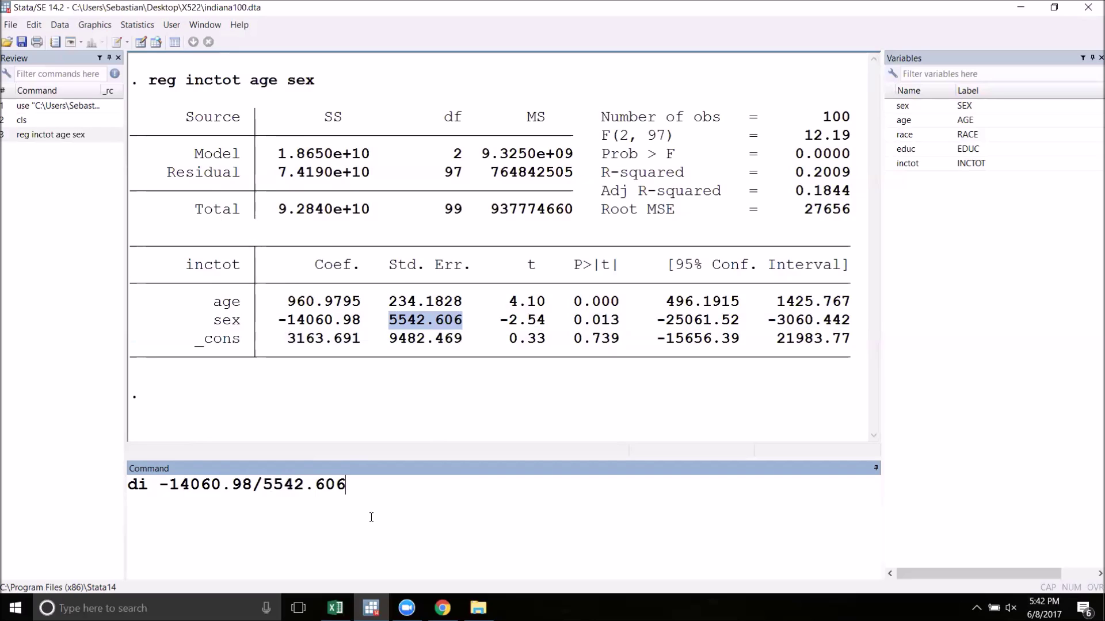
key(Return)
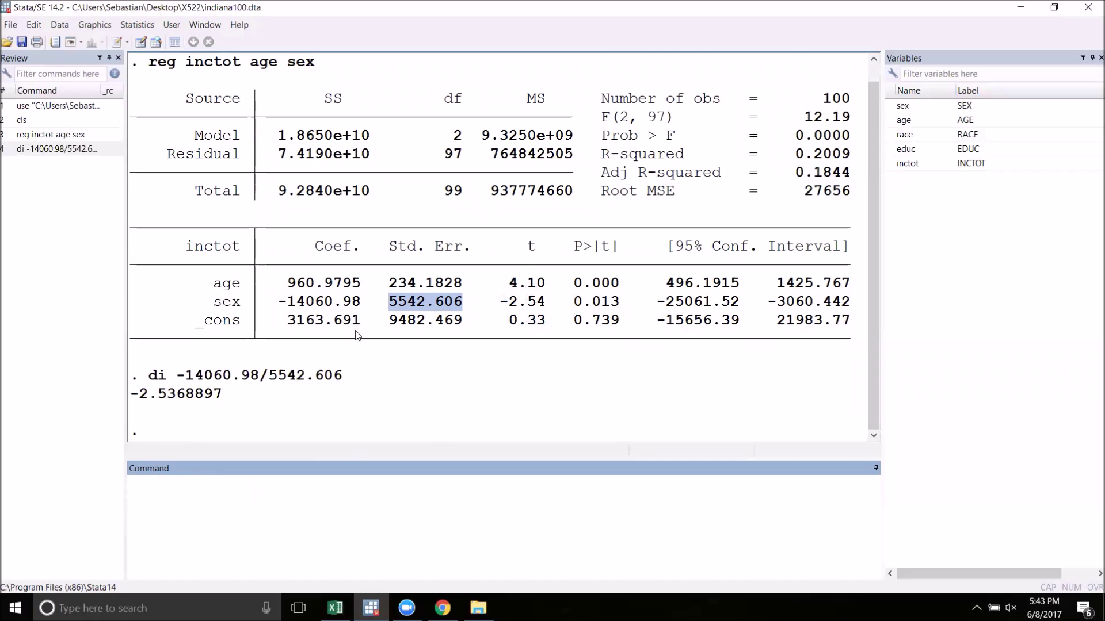
Step: Edit the previous calculation into 'di (-14060.98 +10000)/5542.606' and run it, giving -.73268423
click(64, 150)
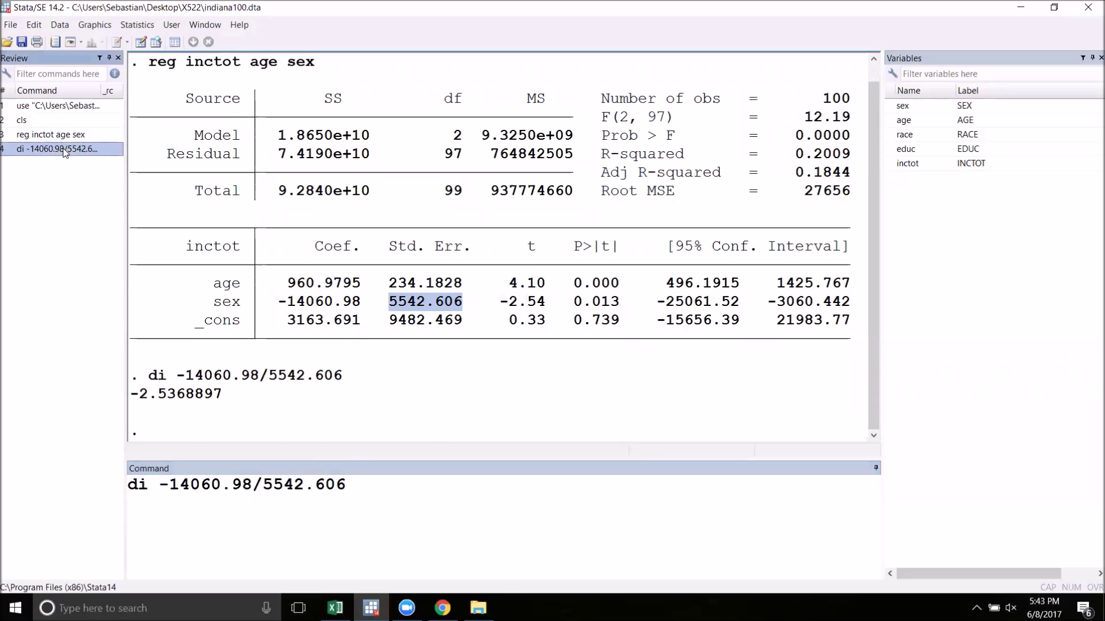
click(163, 488)
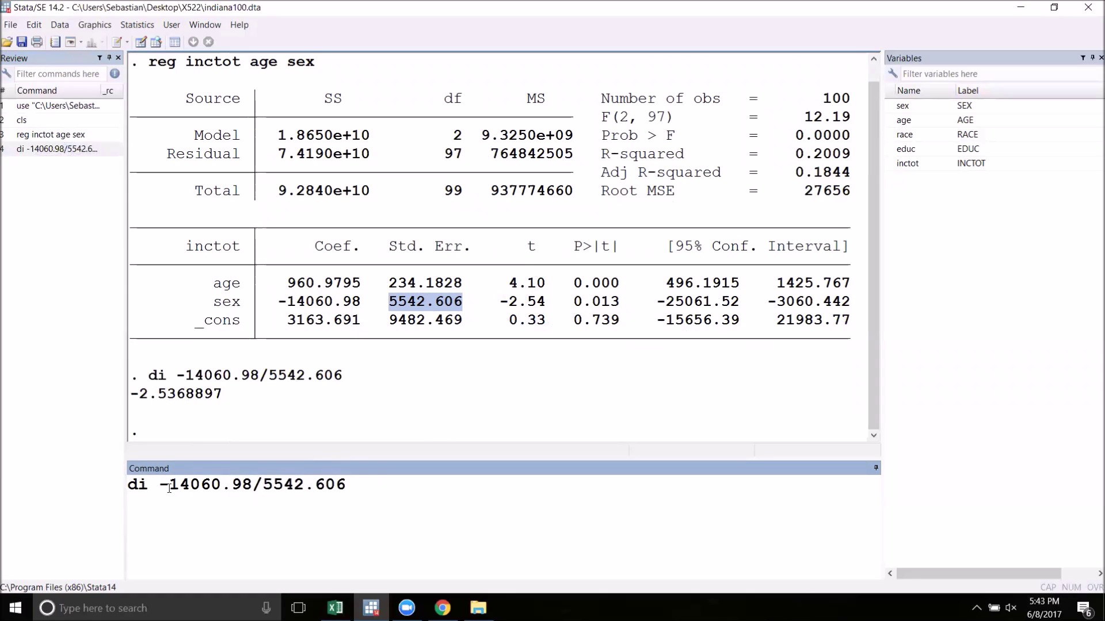
text(()
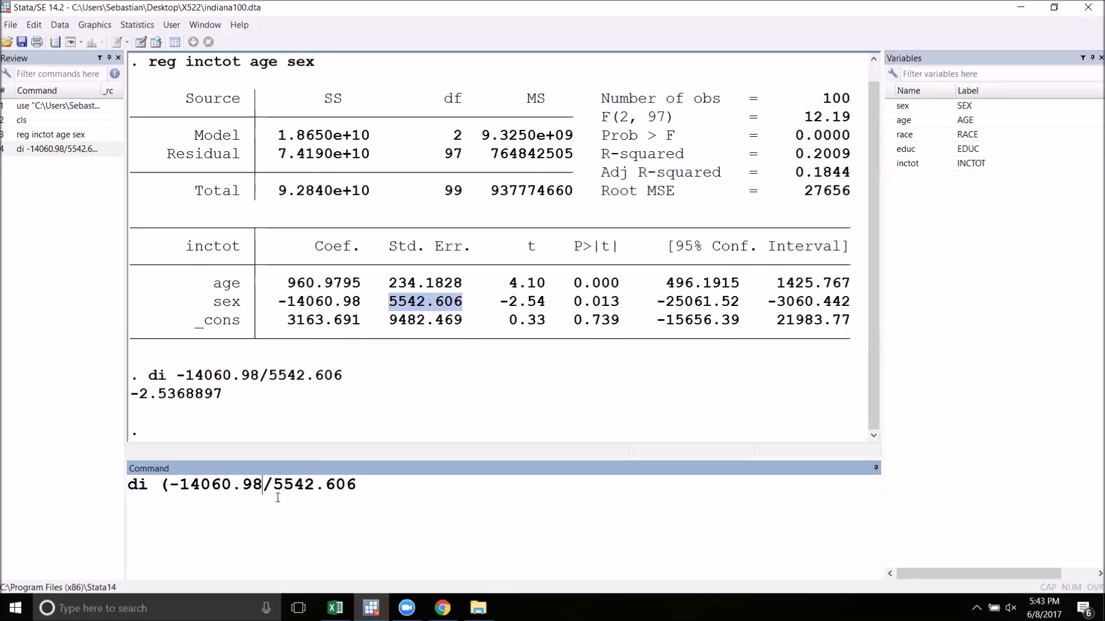
text())
key(Left)
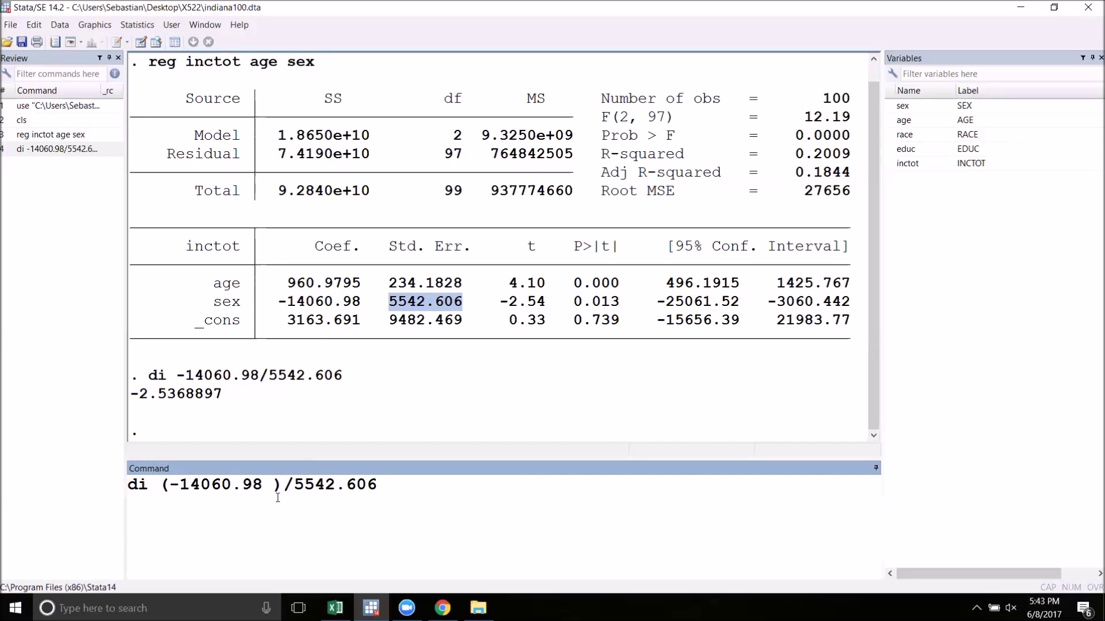
text(+1)
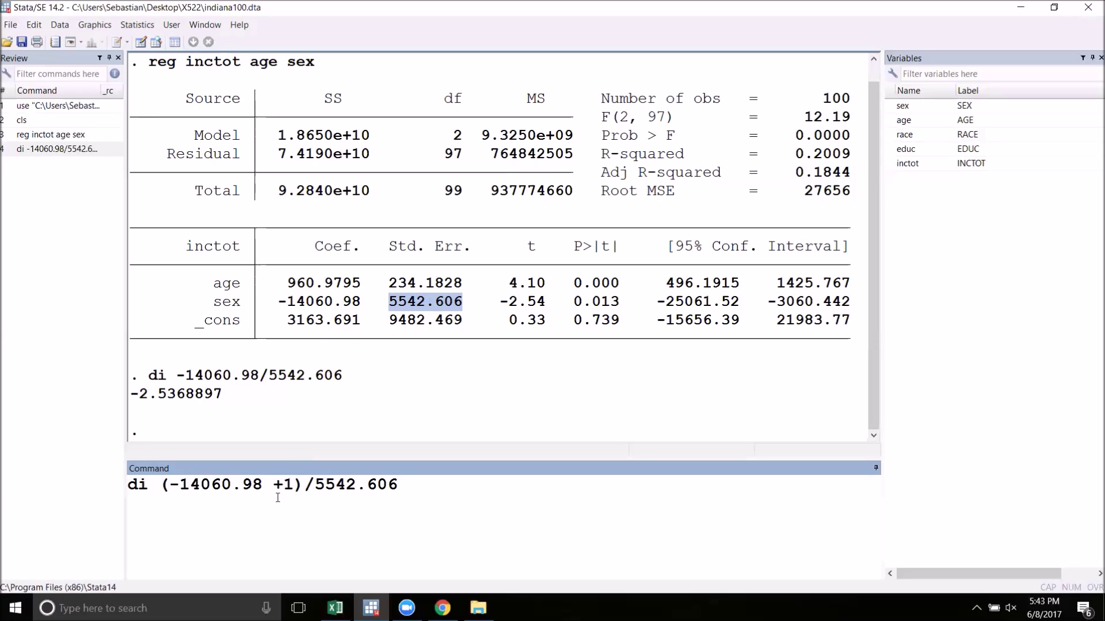
text(0000)
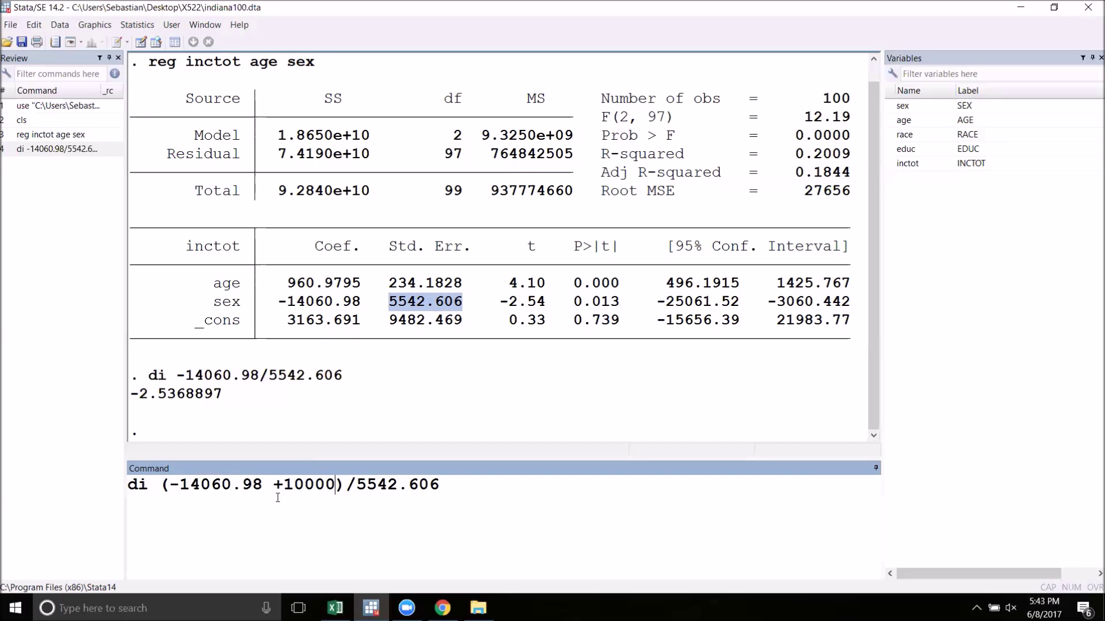
key(Return)
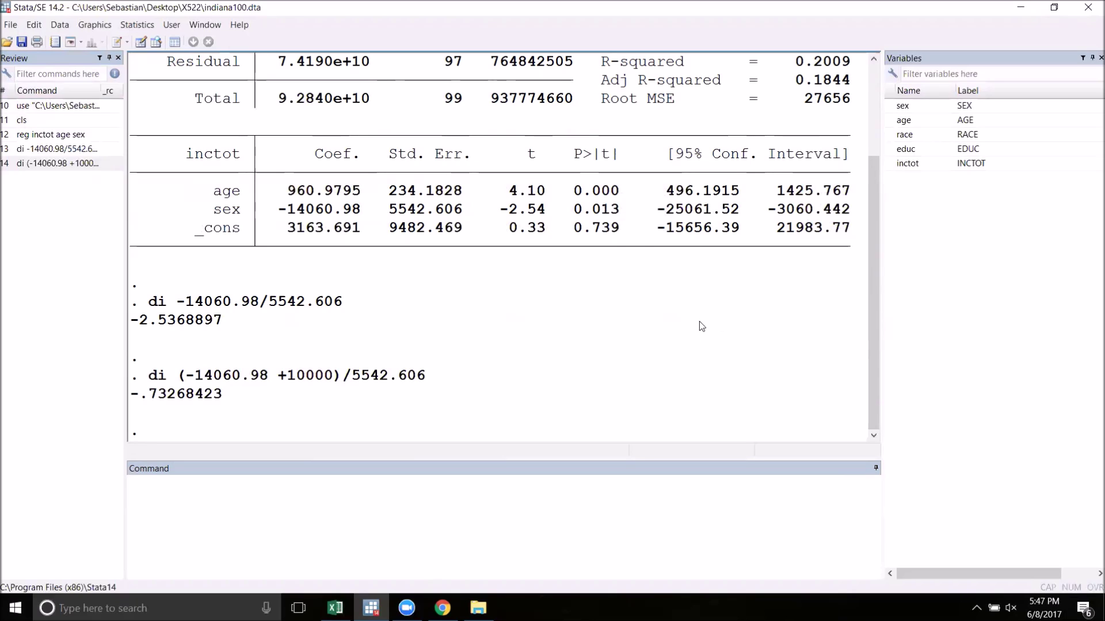
scroll(737, 334, up, 2)
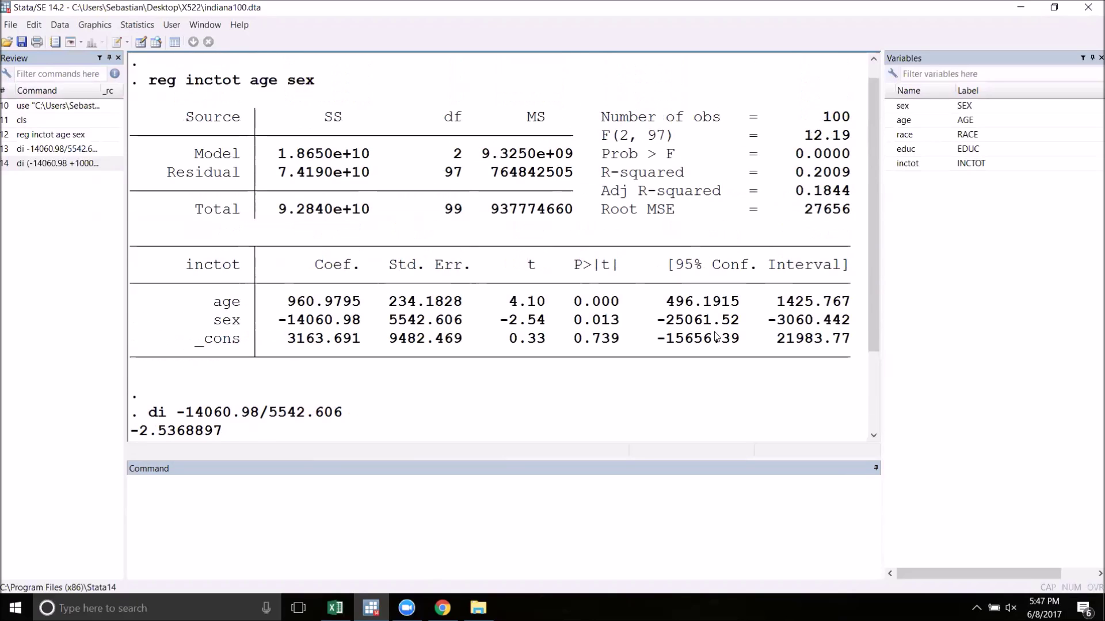
Step: Rerun 'reg inctot age sex, level(99)', giving a 99% sex interval of -28624 to 502.0376
drag(151, 81, 315, 82)
key(ctrl+c)
click(266, 479)
key(ctrl+v)
key(BackSpace)
text(, lev)
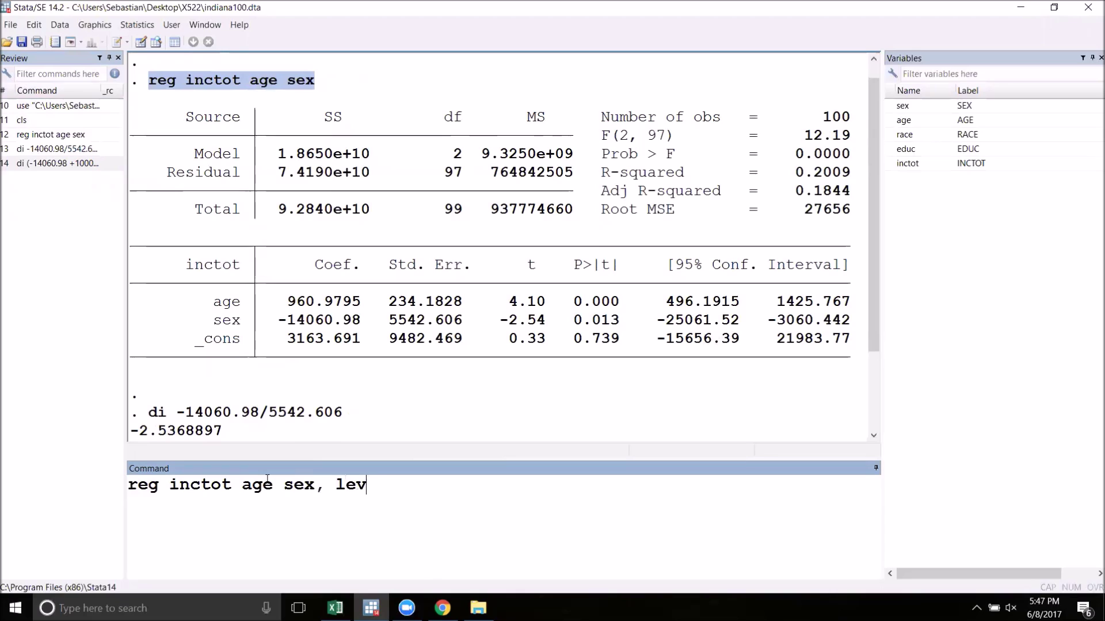
text(el(99))
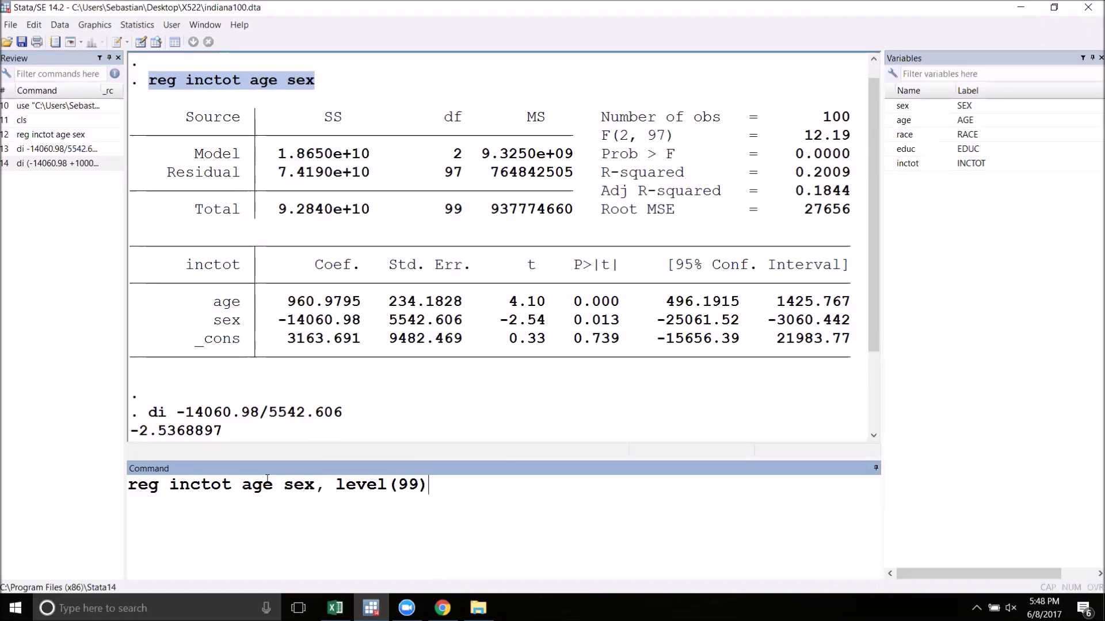
key(Return)
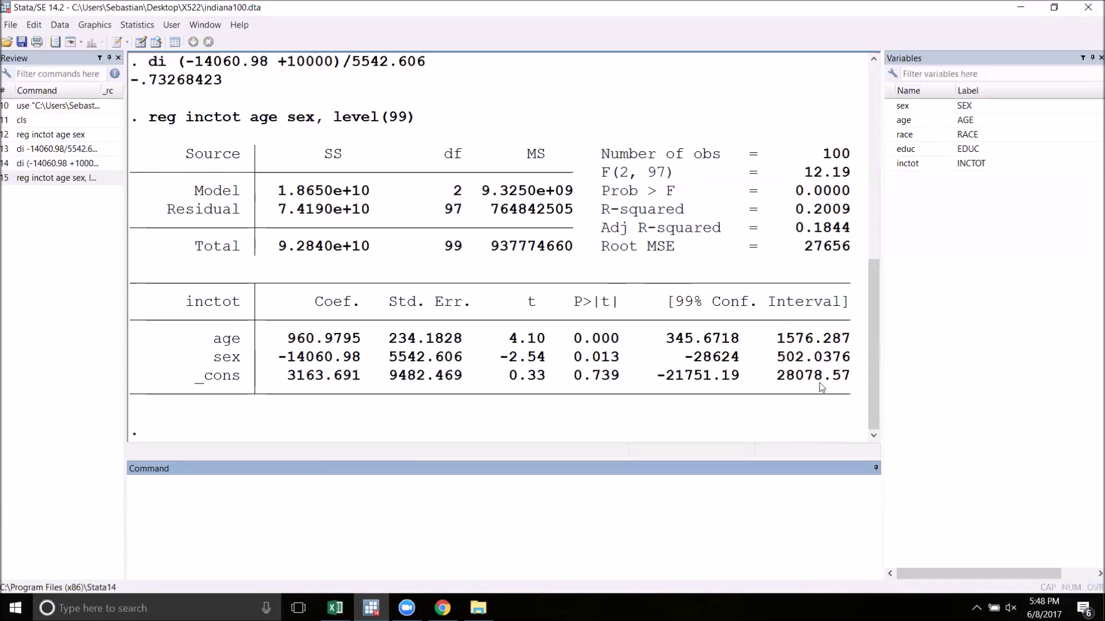
scroll(814, 383, up, 5)
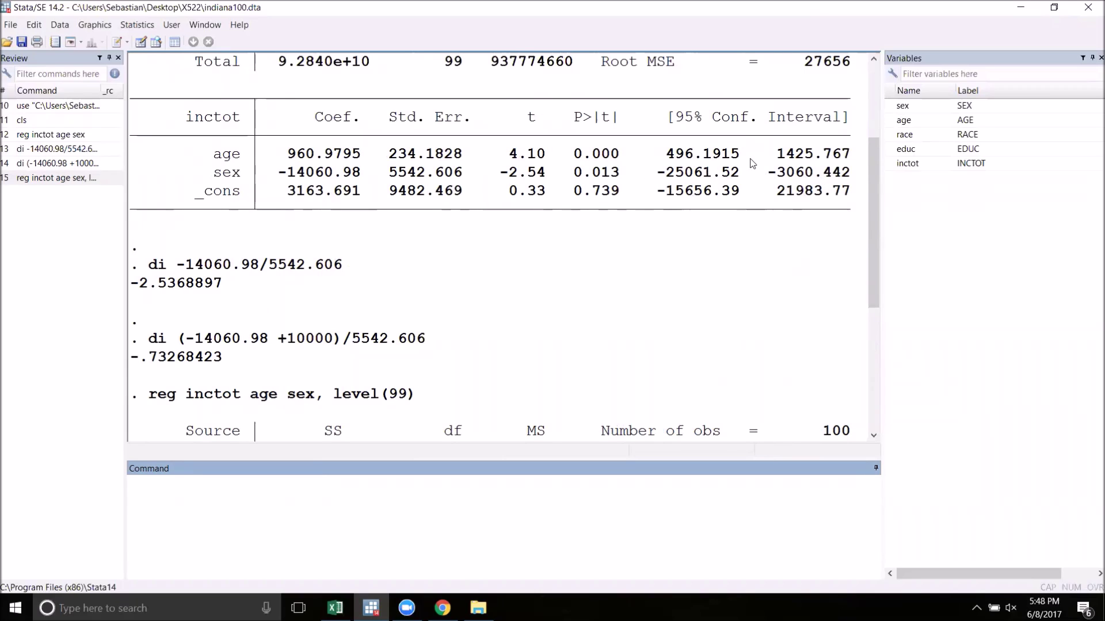
scroll(733, 276, down, 5)
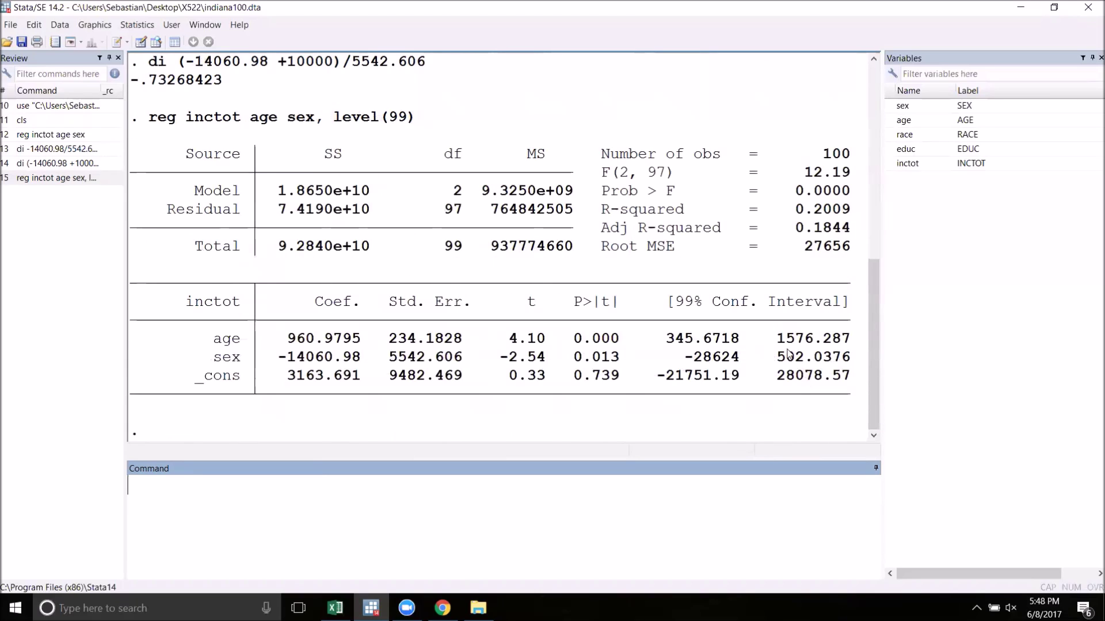
scroll(788, 354, up, 6)
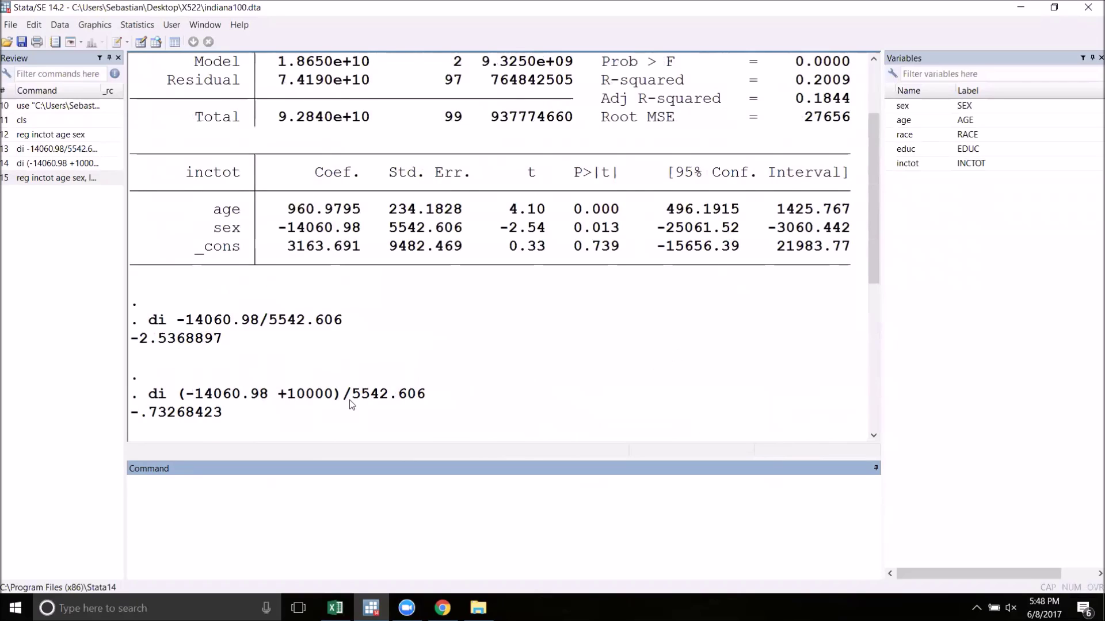
scroll(345, 397, down, 1)
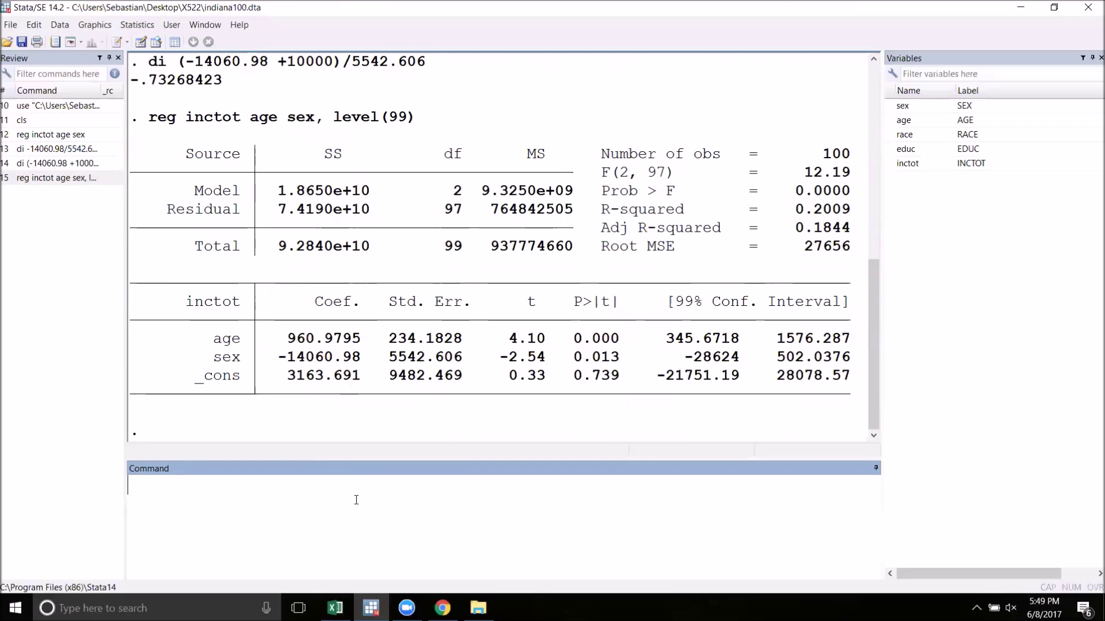
text(di)
Step: Compute 'di 2*ttail(97,-2.5368897)', giving 1.9872209
scroll(348, 279, up, 2)
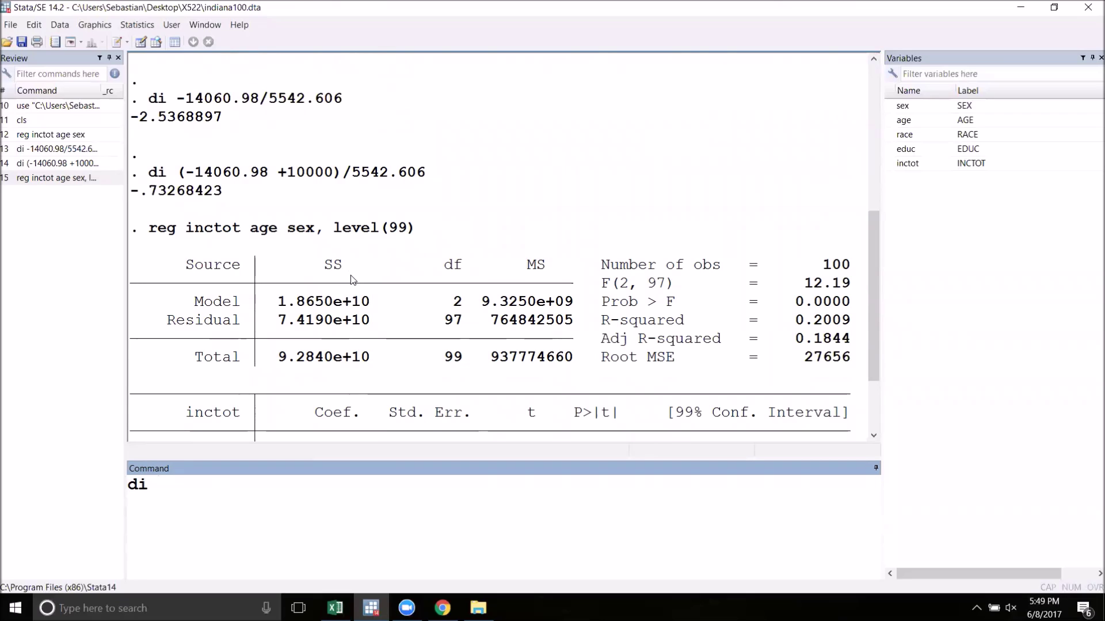
text(ttail)
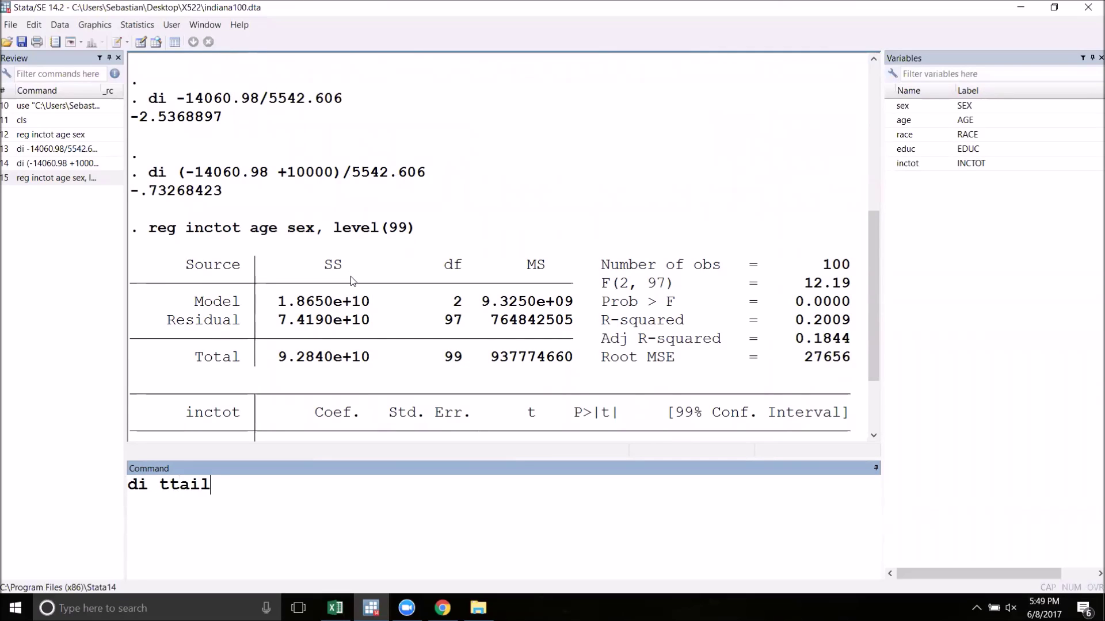
text(()
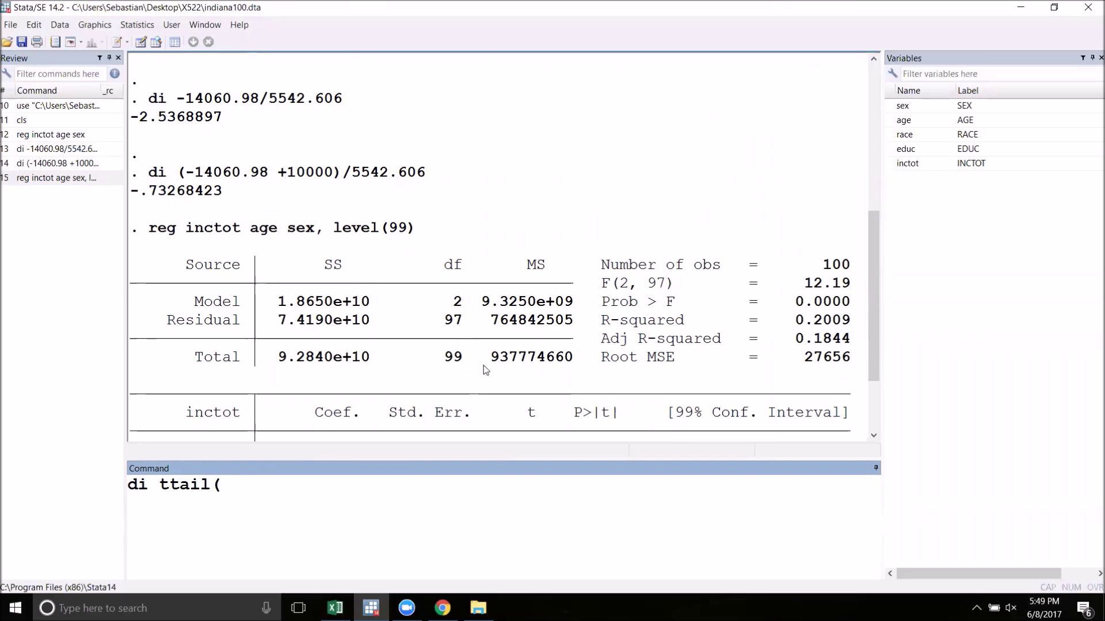
scroll(484, 364, down, 2)
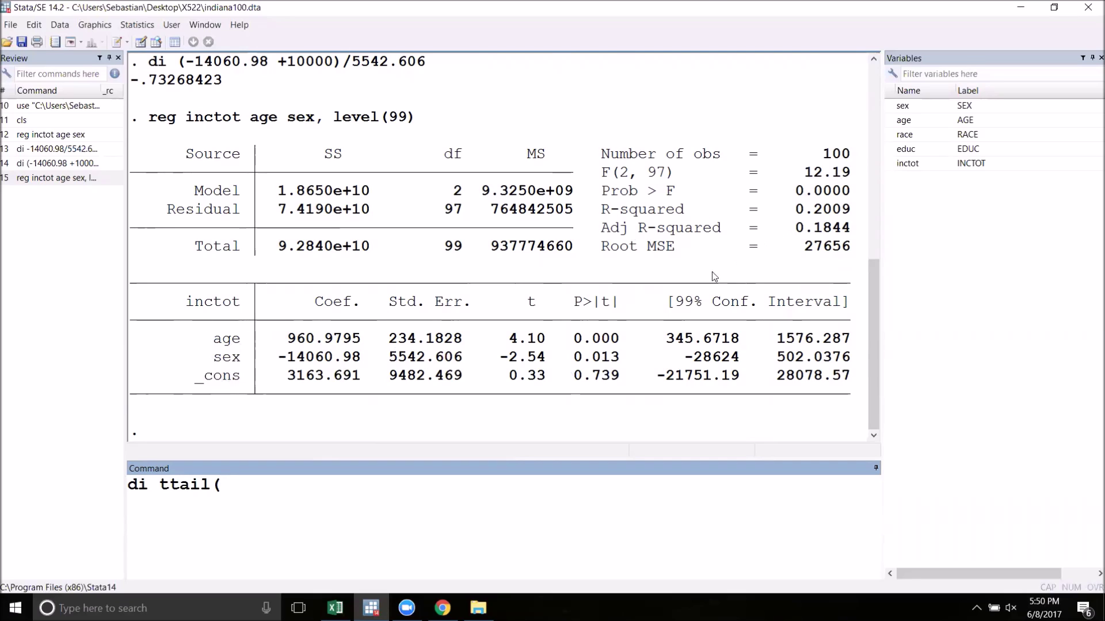
text(97,)
scroll(344, 313, up, 3)
drag(224, 172, 185, 170)
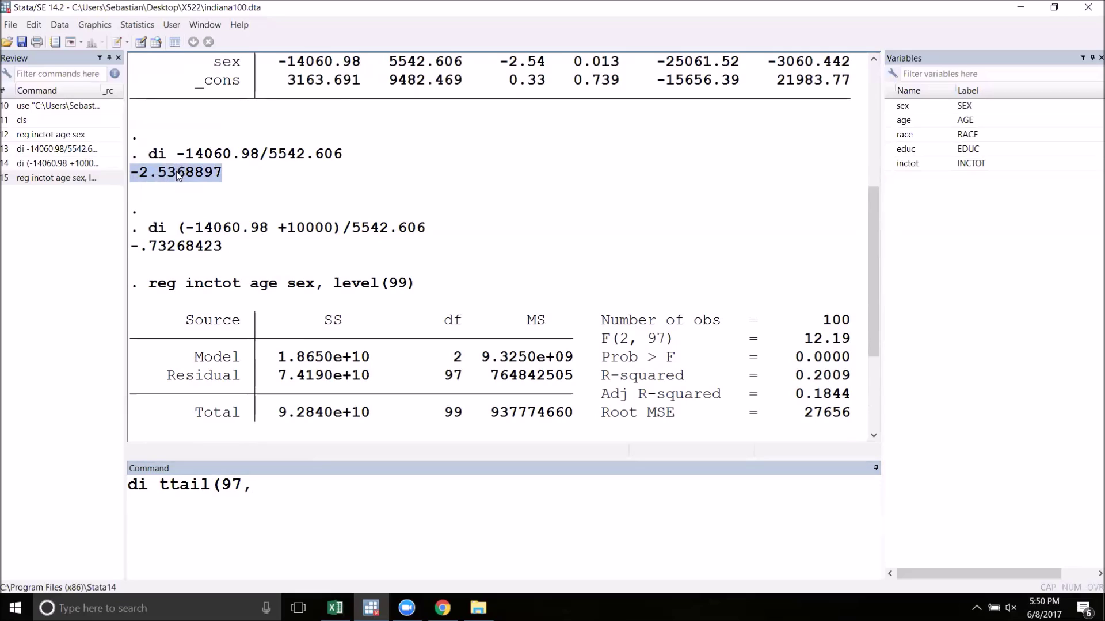
click(333, 525)
key(ctrl+v)
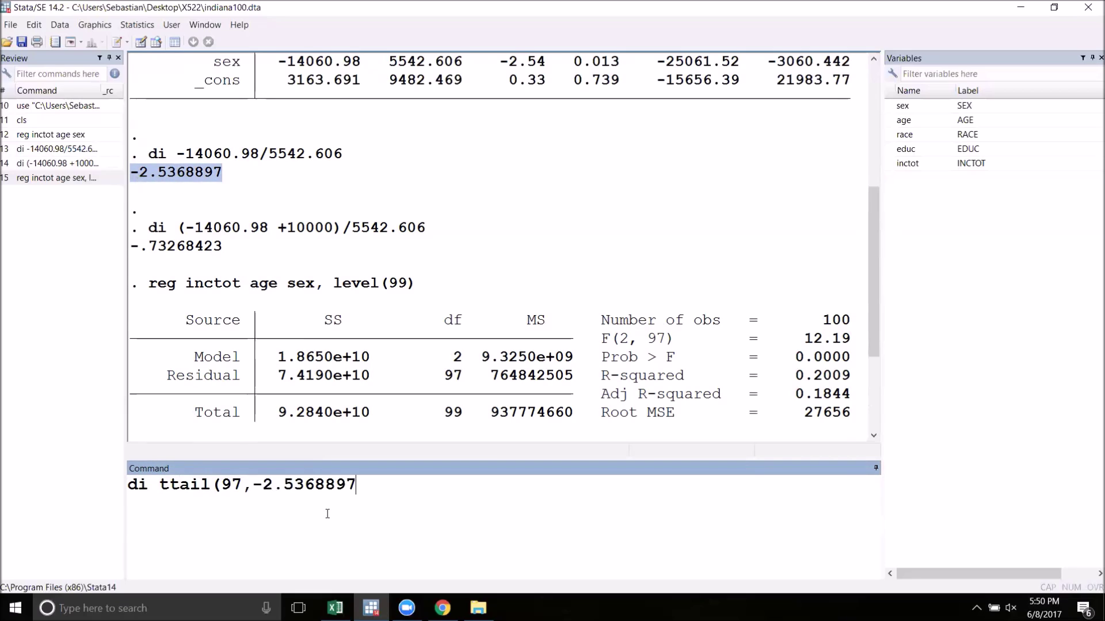
text())
scroll(432, 365, down, 3)
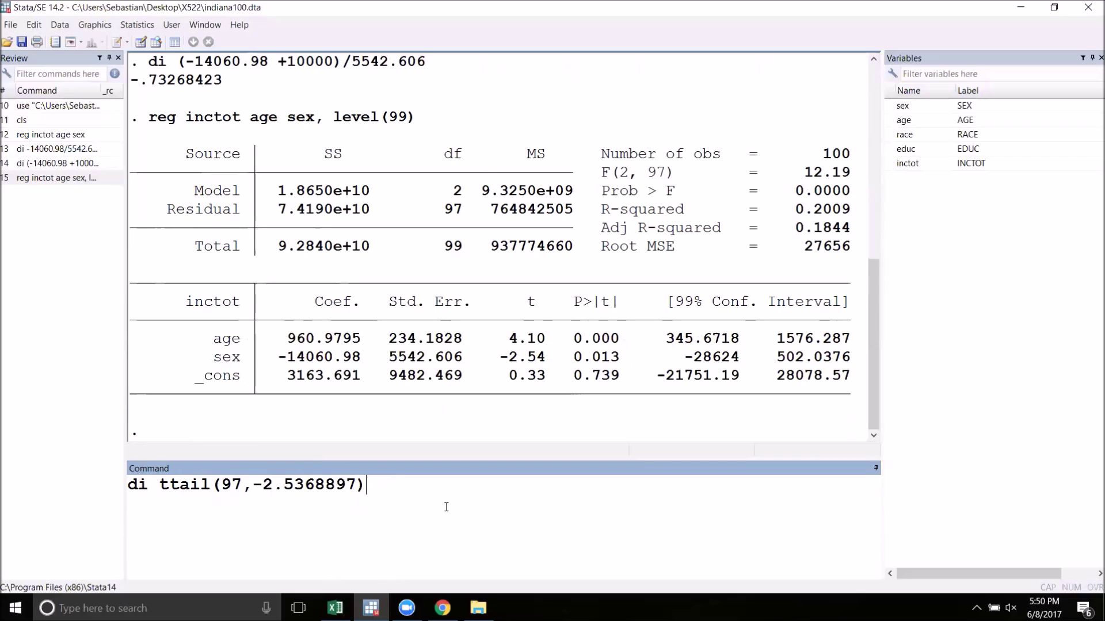
text(2)
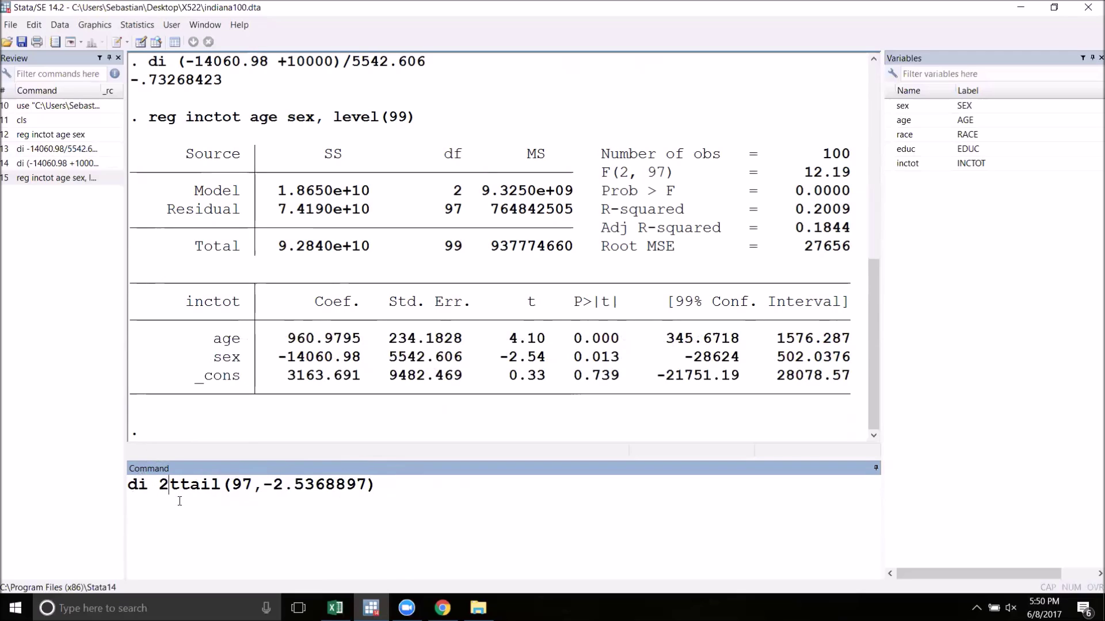
text(*)
key(Return)
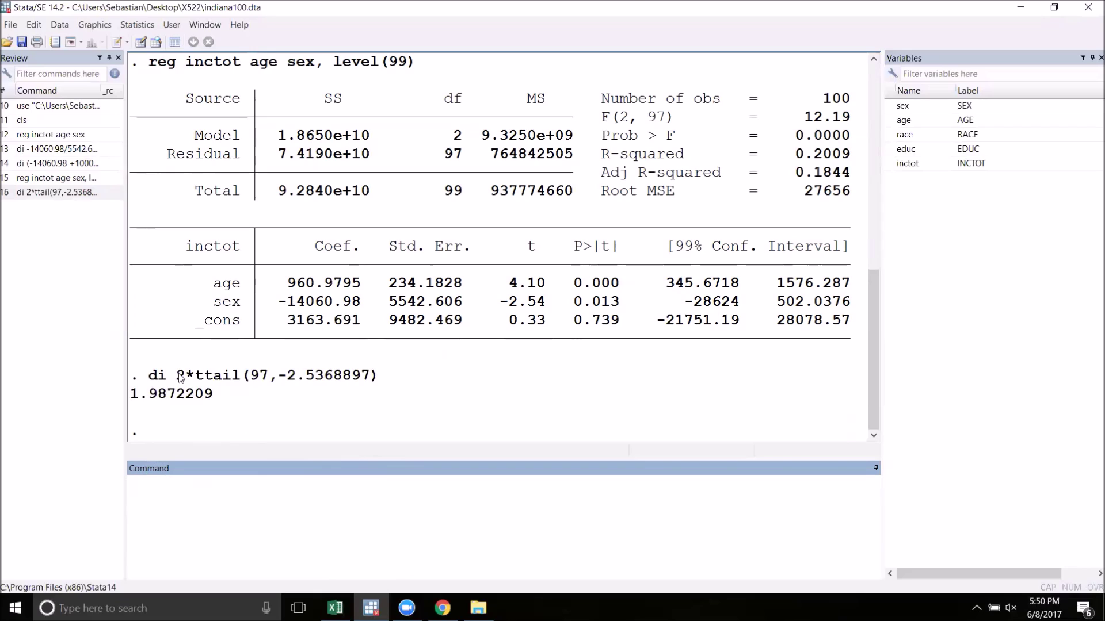
Step: Rerun the ttail calculation with the positive t-value 2.5368897, giving .01277908
click(64, 193)
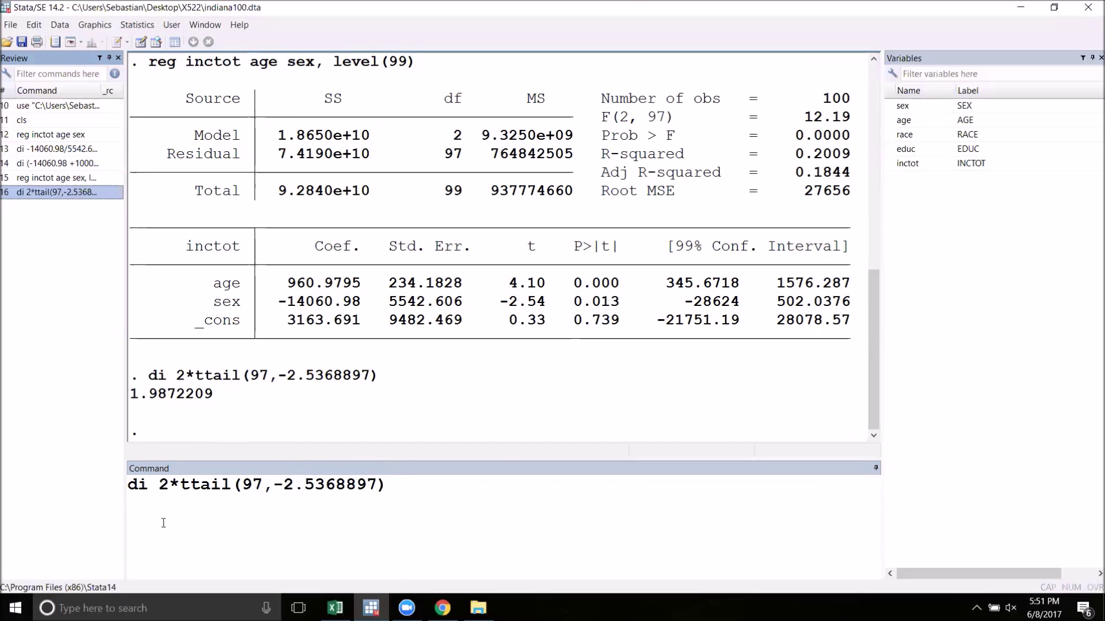
click(282, 485)
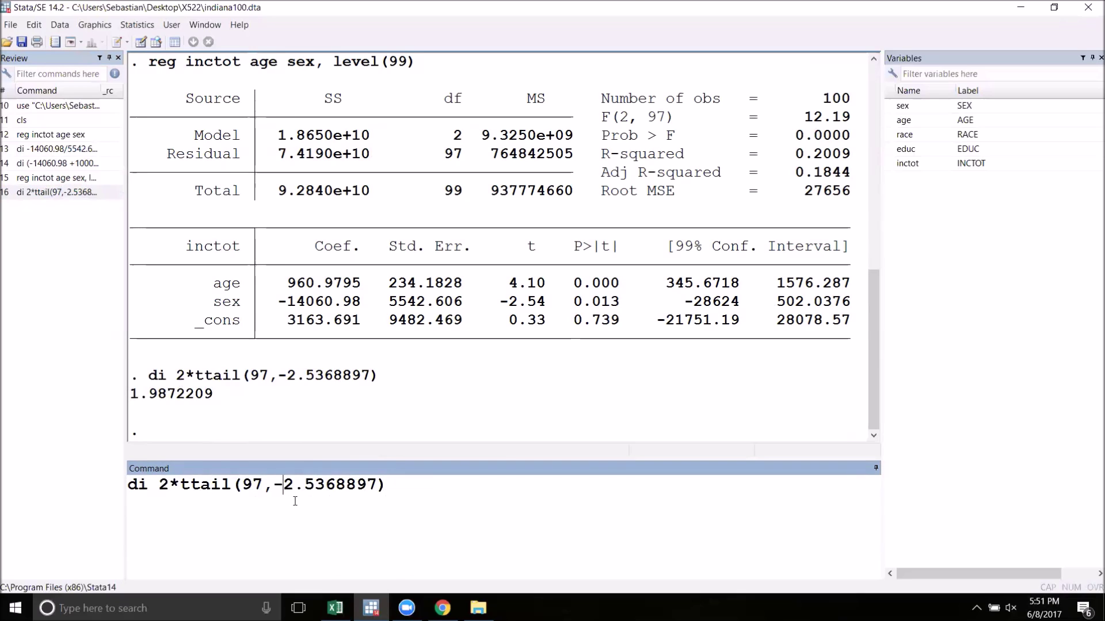
key(BackSpace)
key(Return)
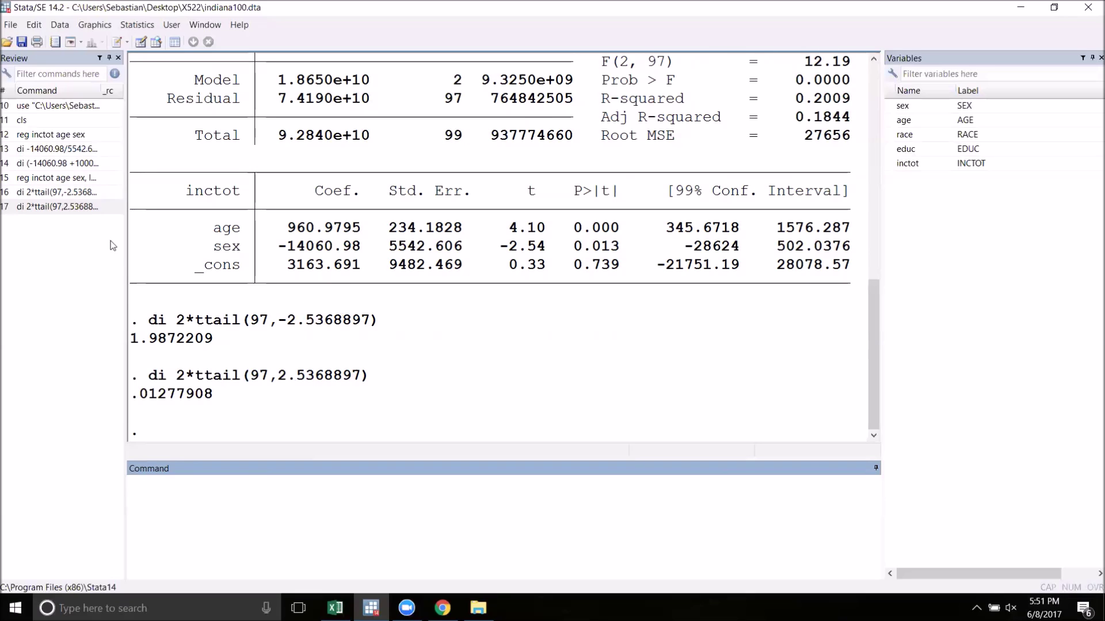
click(85, 209)
Step: Compute 2*ttail(97,.73268423), giving the p-value .46551788
scroll(278, 319, up, 5)
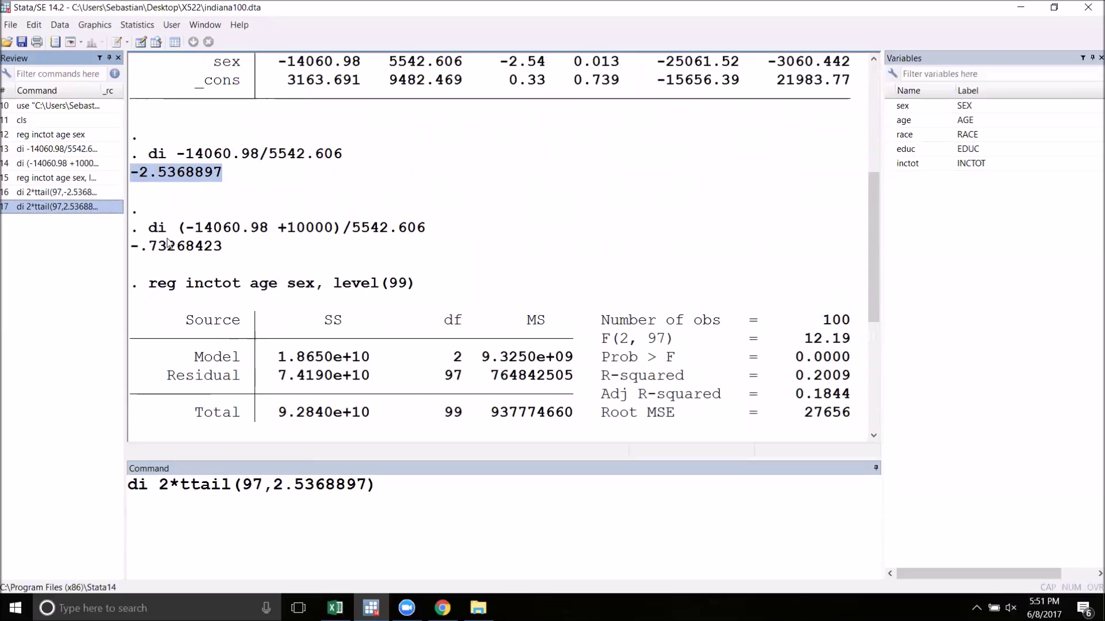
drag(140, 245, 228, 245)
key(ctrl+c)
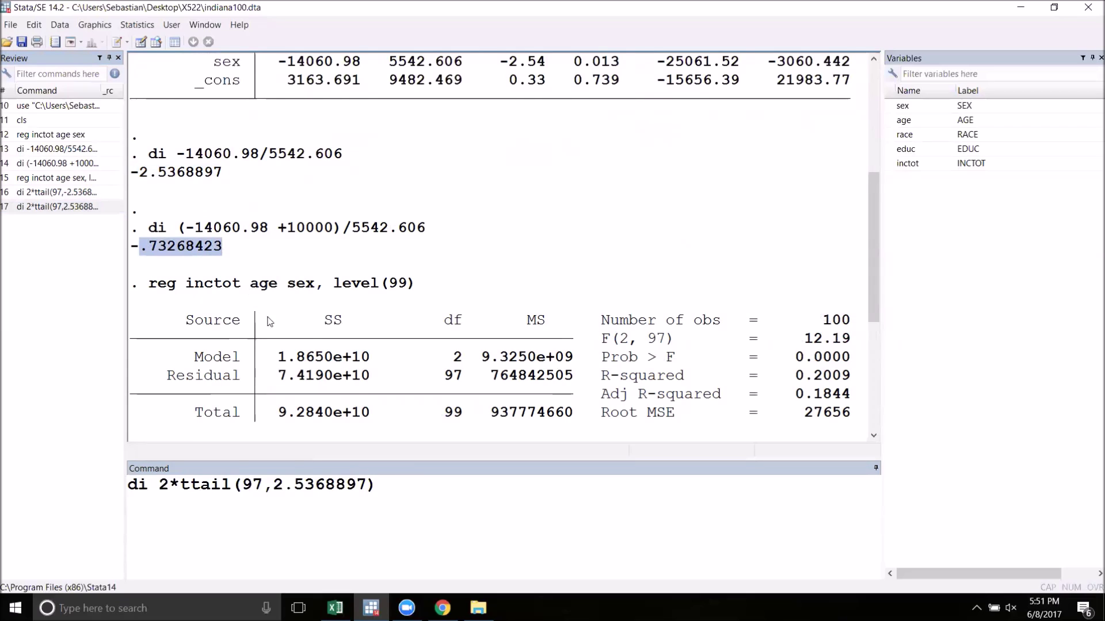
drag(273, 485, 350, 500)
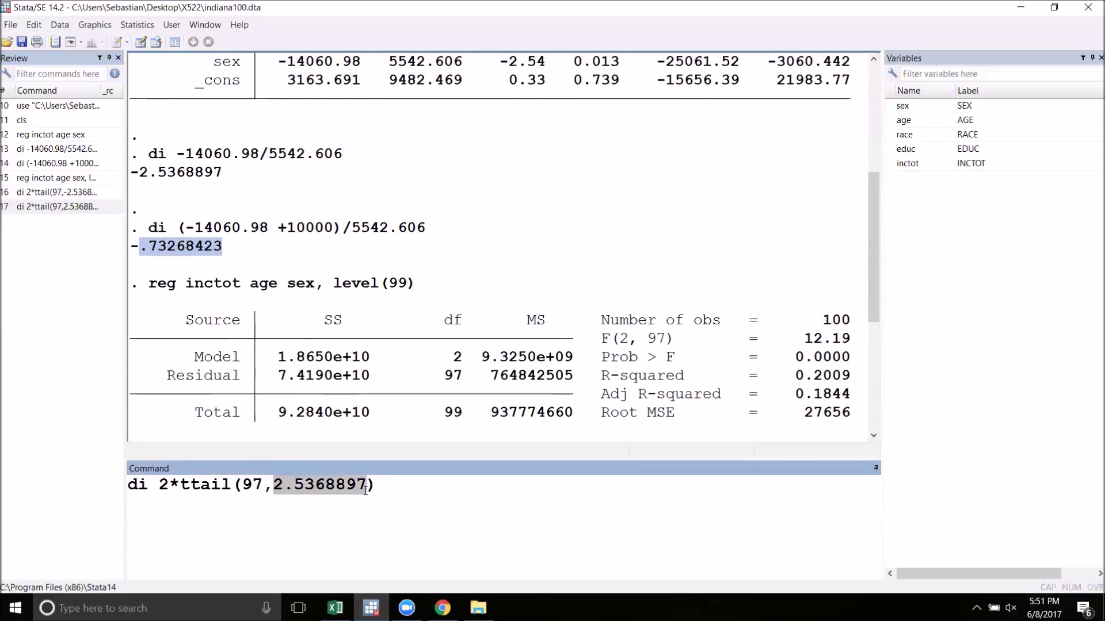
key(ctrl+v)
key(Return)
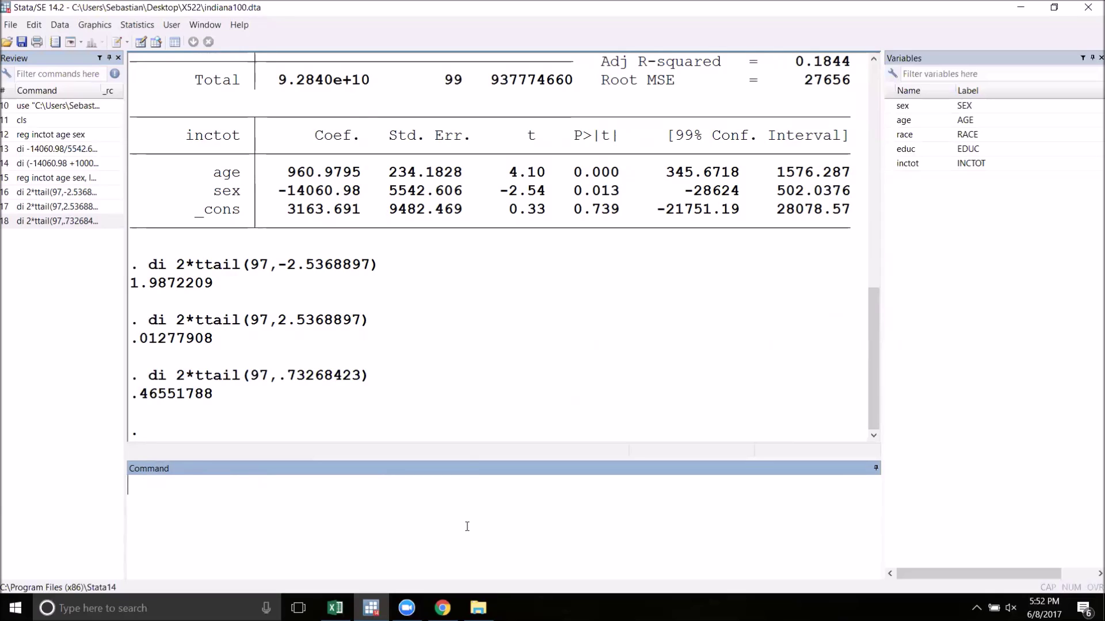
Step: Run 'test sex==0', giving F(1, 97) = 6.44 and Prob > F = 0.0128
text(test)
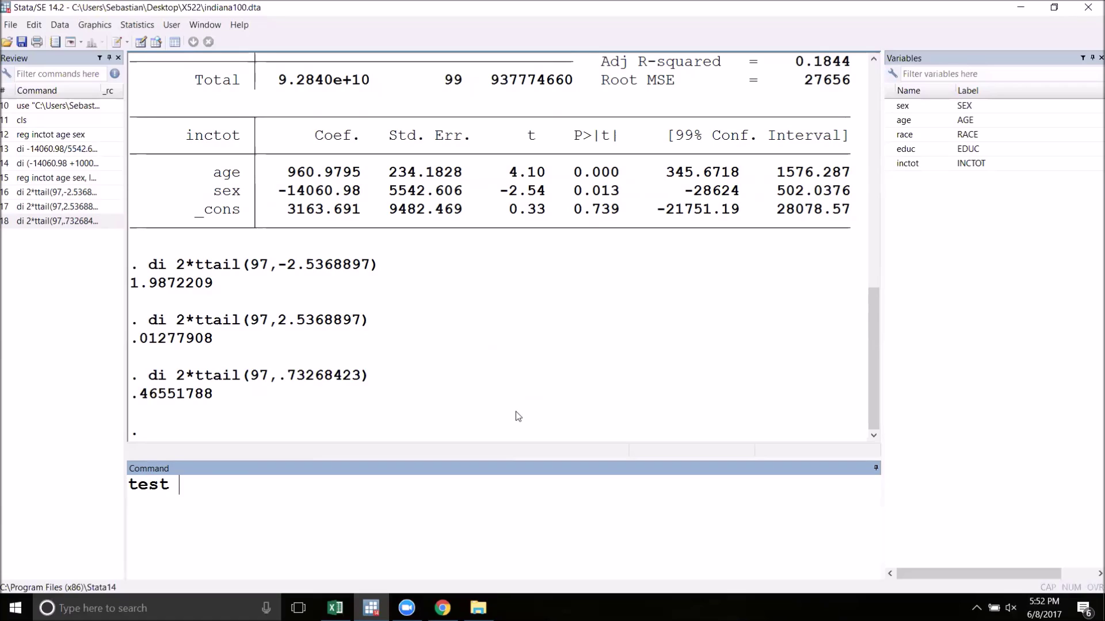
text(sex==-10000)
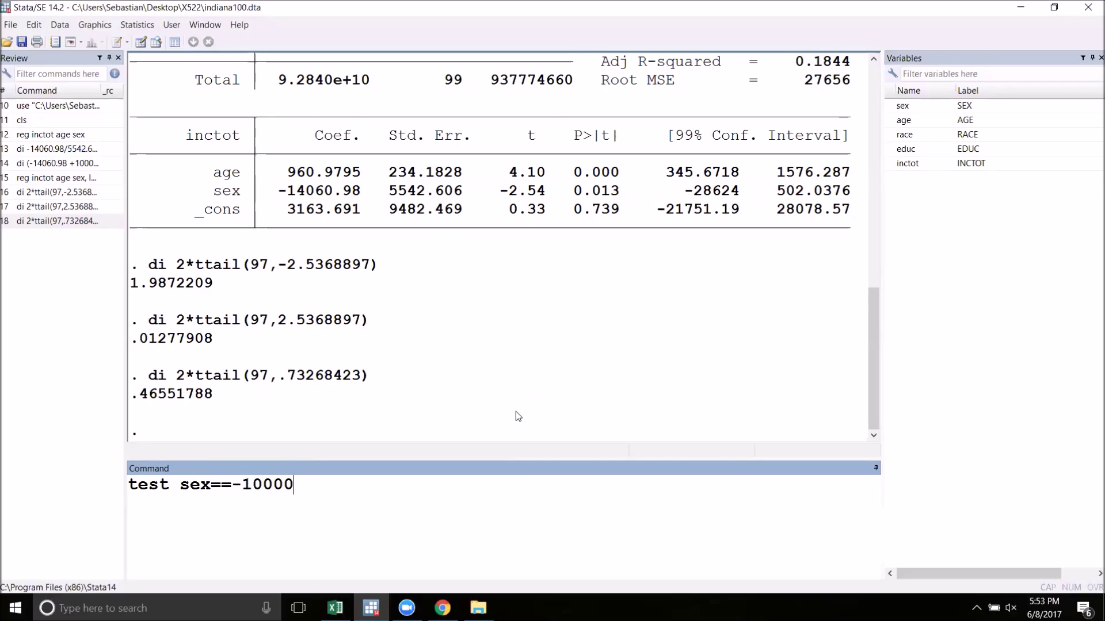
key(BackSpace)
key(BackSpace)
key(BackSpace)
key(BackSpace)
key(BackSpace)
key(BackSpace)
text(0)
key(Return)
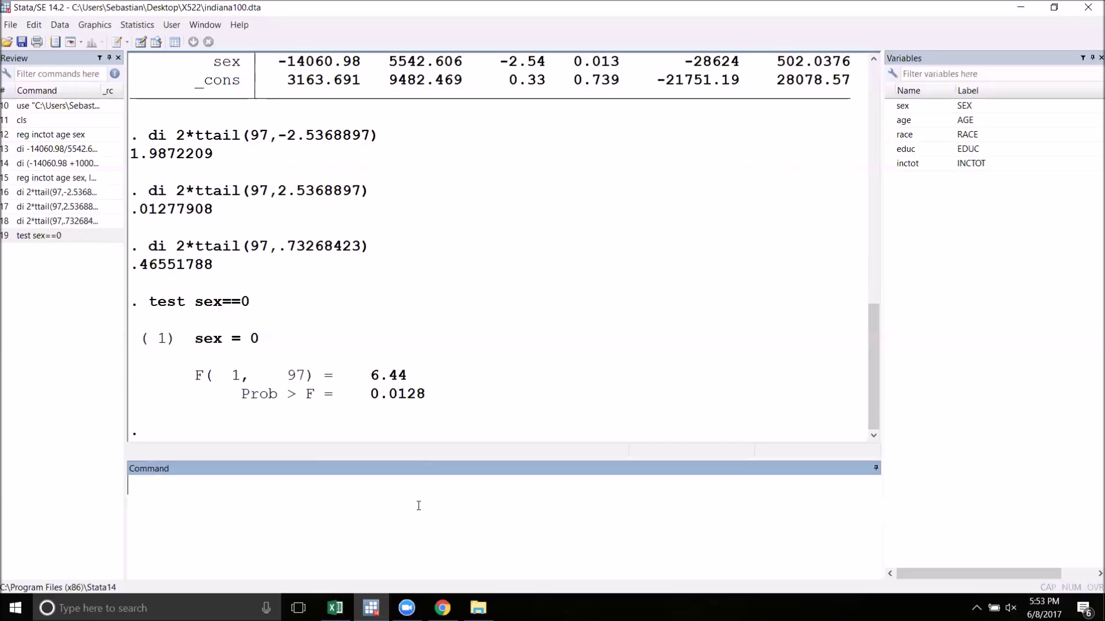
text(di)
Step: Compute 'di 6.44^.5', giving 2.5377155, matching the sex t-statistic
drag(371, 371, 414, 382)
key(ctrl+c)
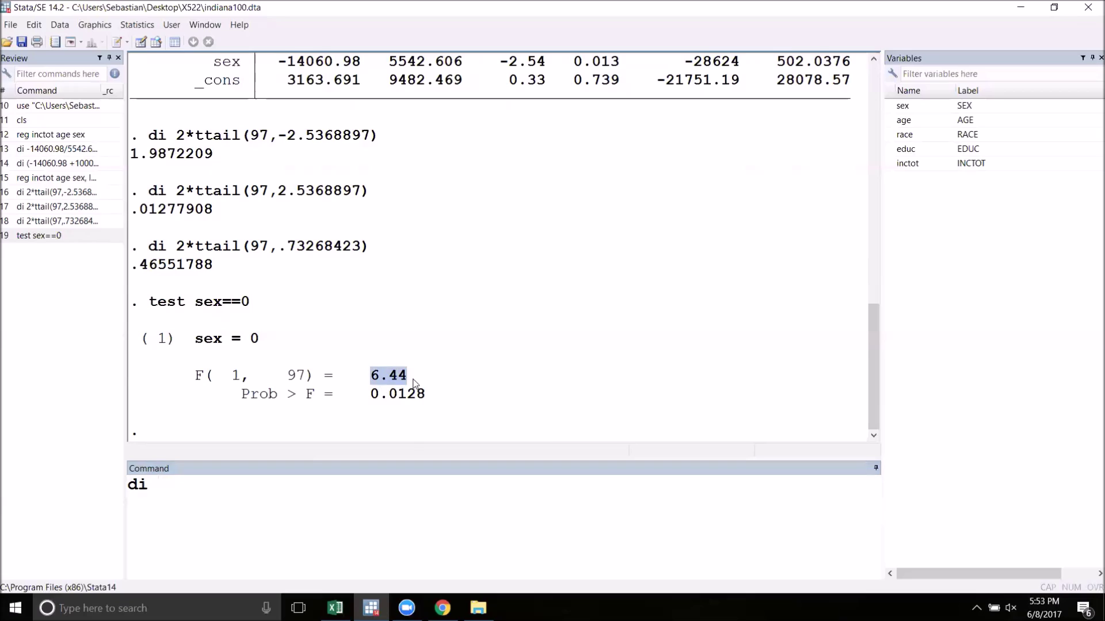
click(246, 546)
key(ctrl+v)
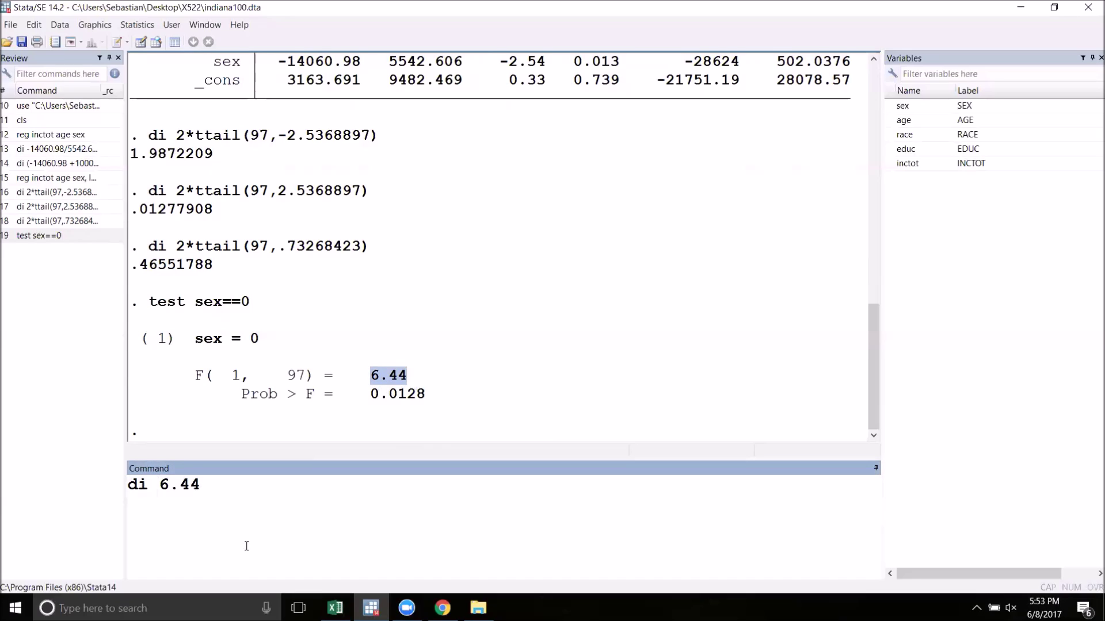
text(^.5)
key(Return)
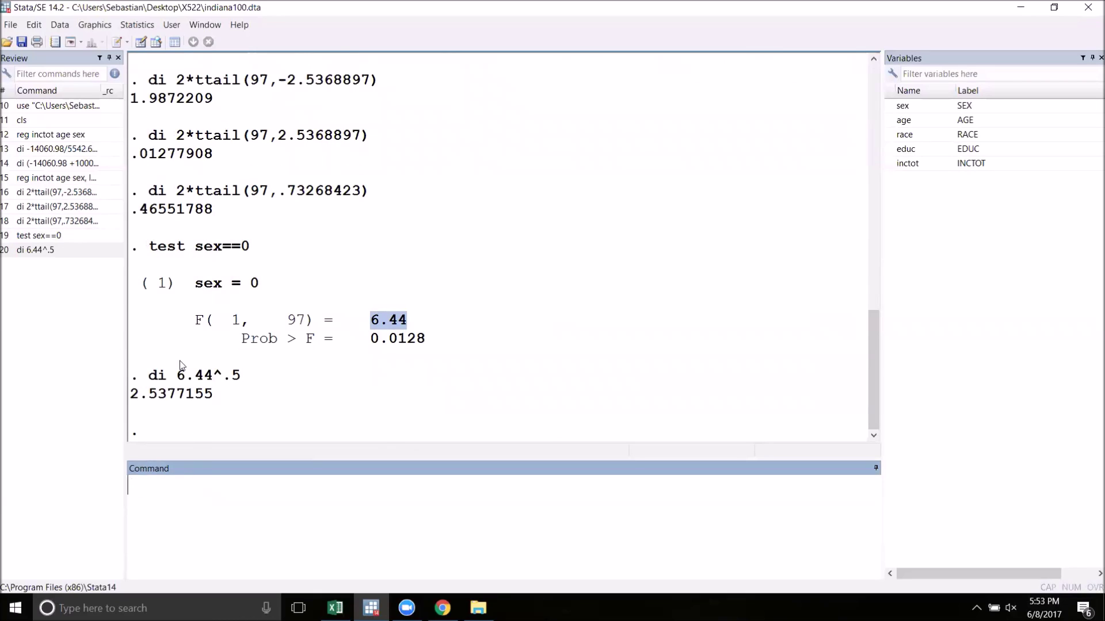
Step: Run 'test sex==-10000', giving F(1, 97) = 0.54 and Prob > F = 0.4655
scroll(279, 429, up, 3)
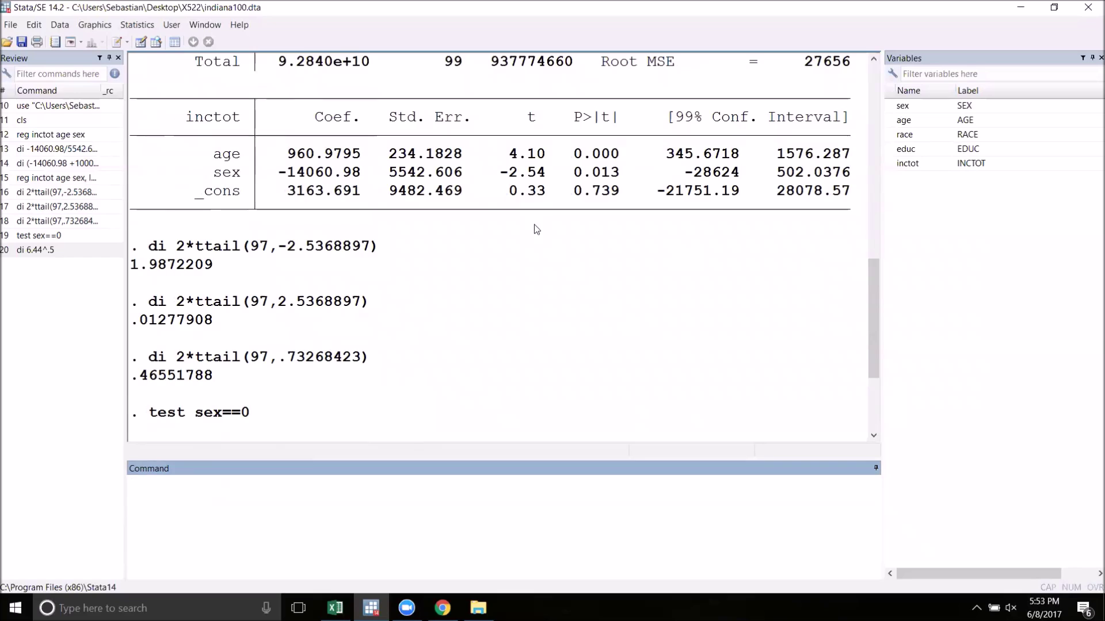
scroll(534, 224, down, 3)
text(te)
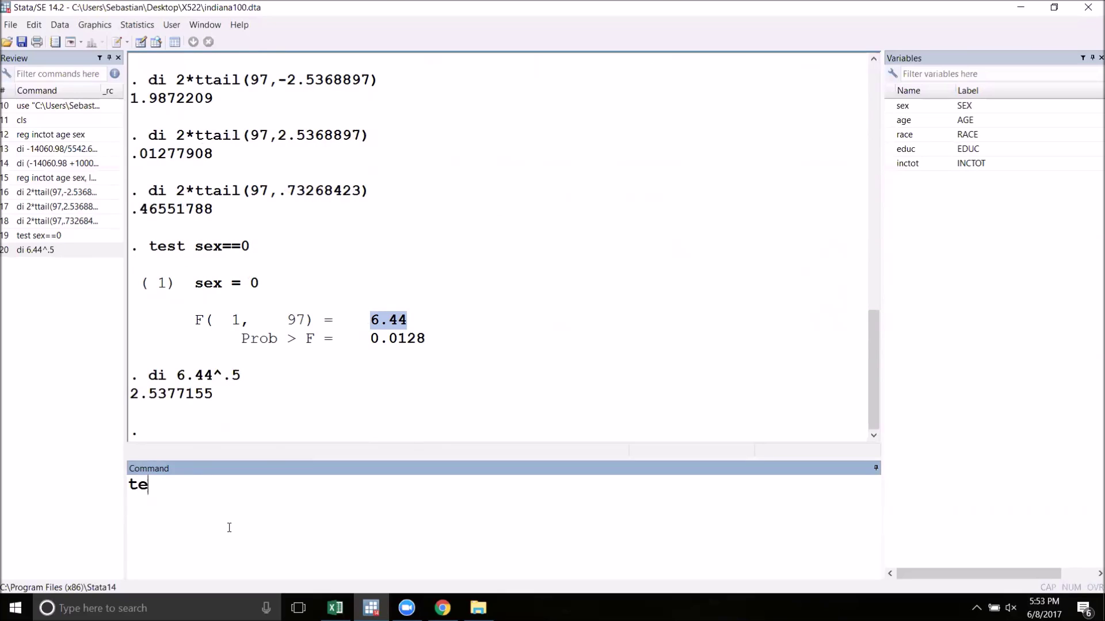
text(st sex==-10000)
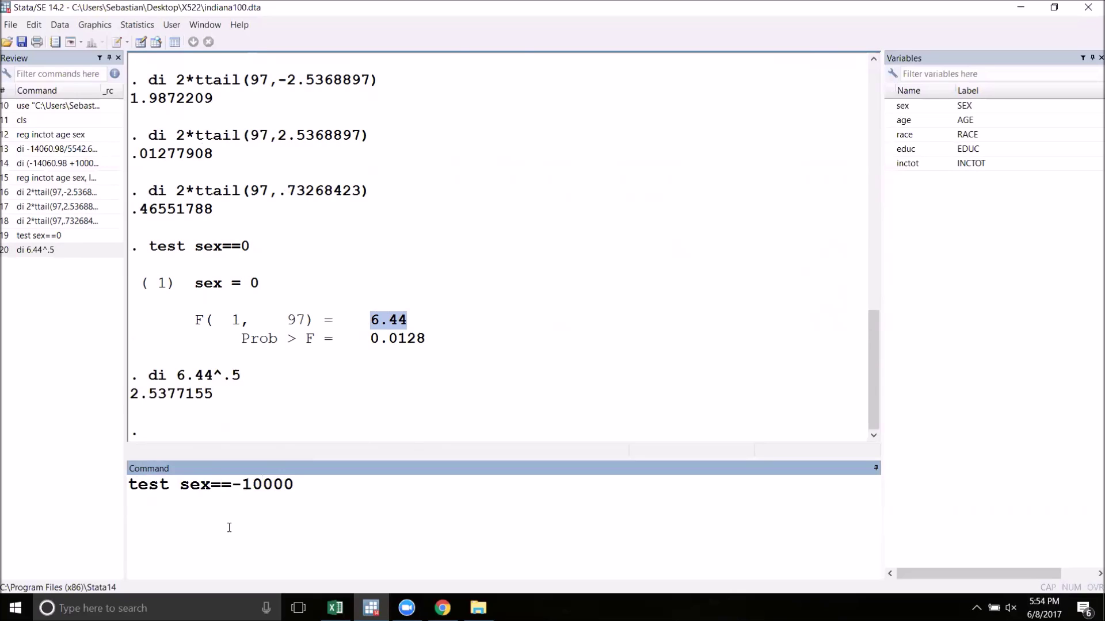
key(Return)
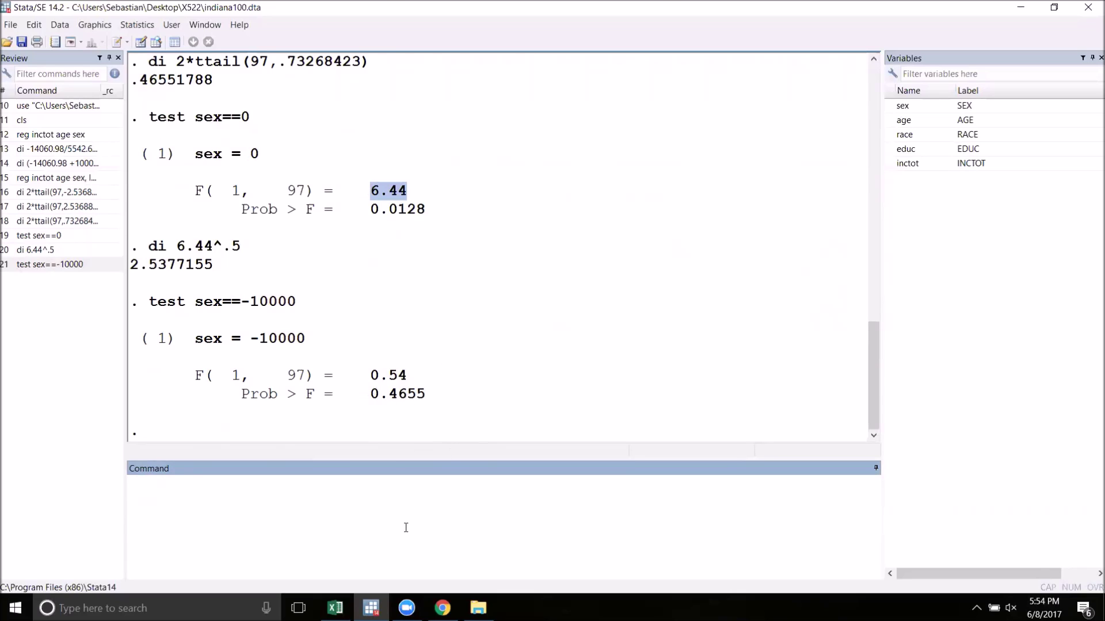
Step: Compute 'di .54^.5', giving .73484692, and compare it with the earlier t-statistic
text(di .54^.5)
key(Return)
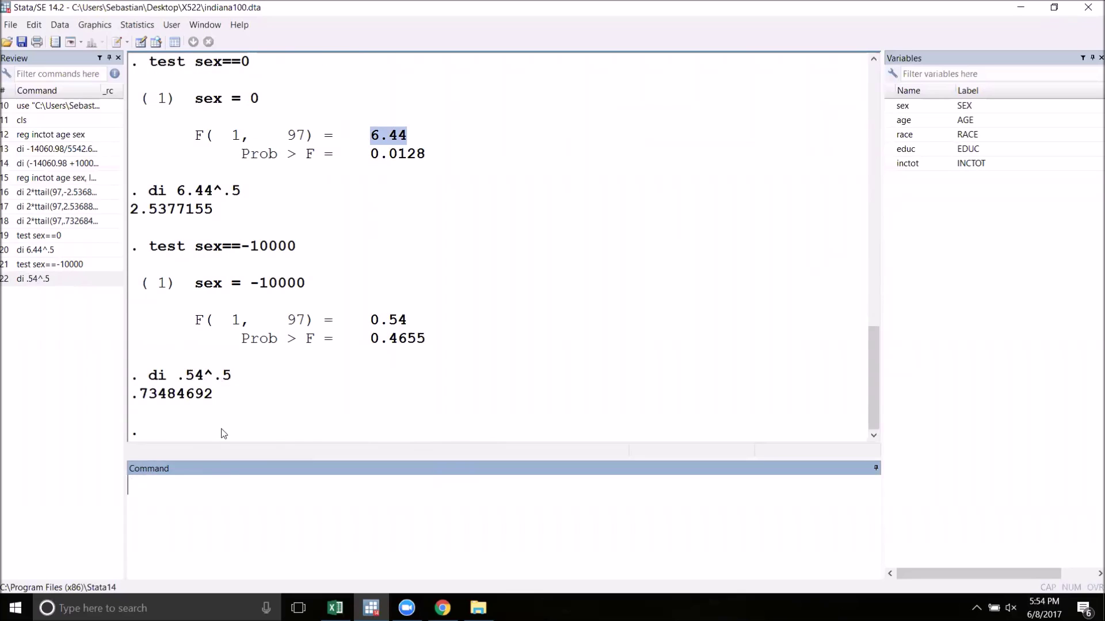
scroll(213, 433, up, 5)
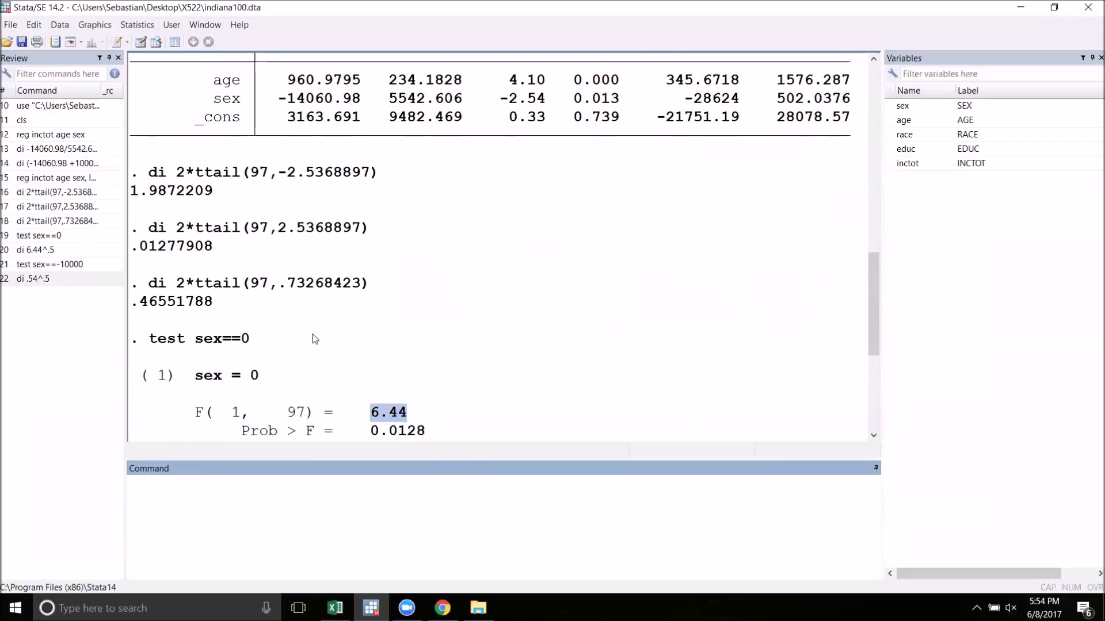
scroll(315, 339, up, 5)
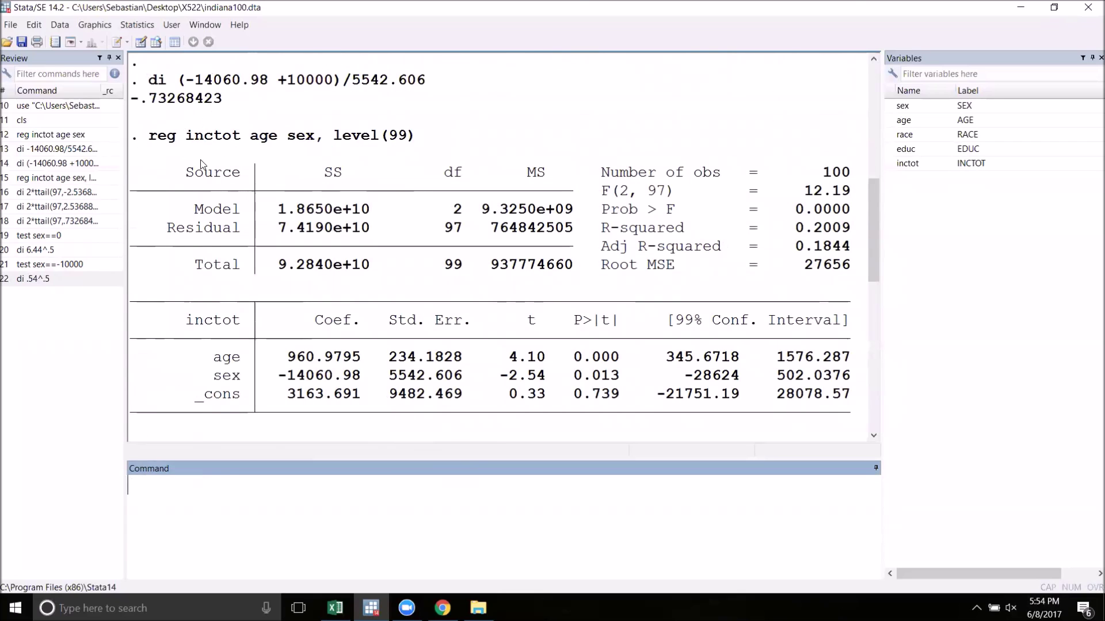
scroll(207, 164, up, 1)
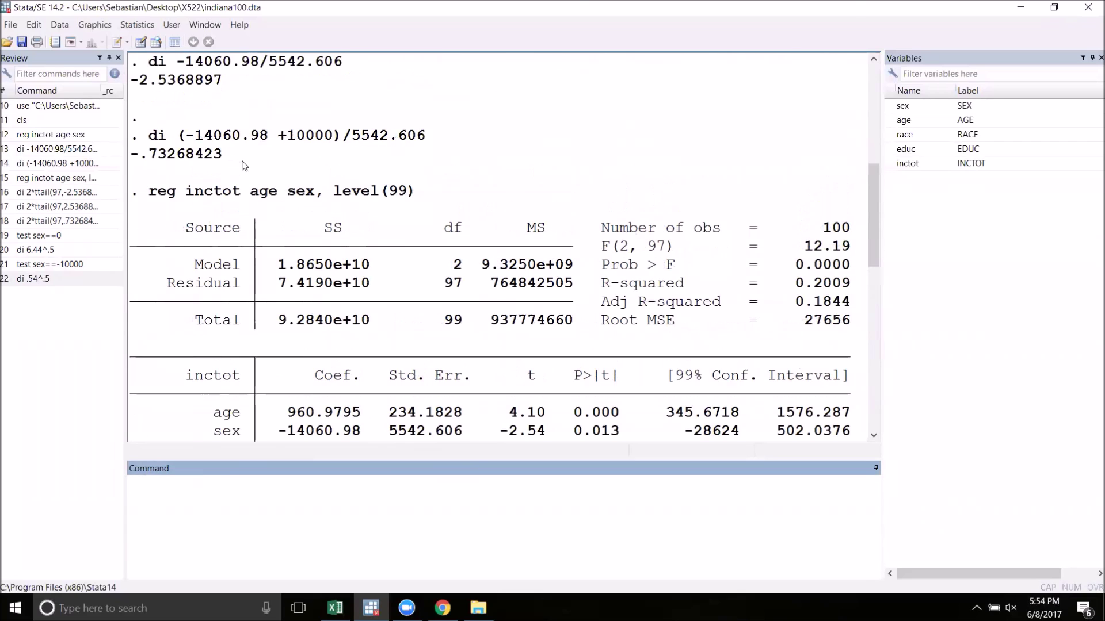
scroll(346, 219, down, 10)
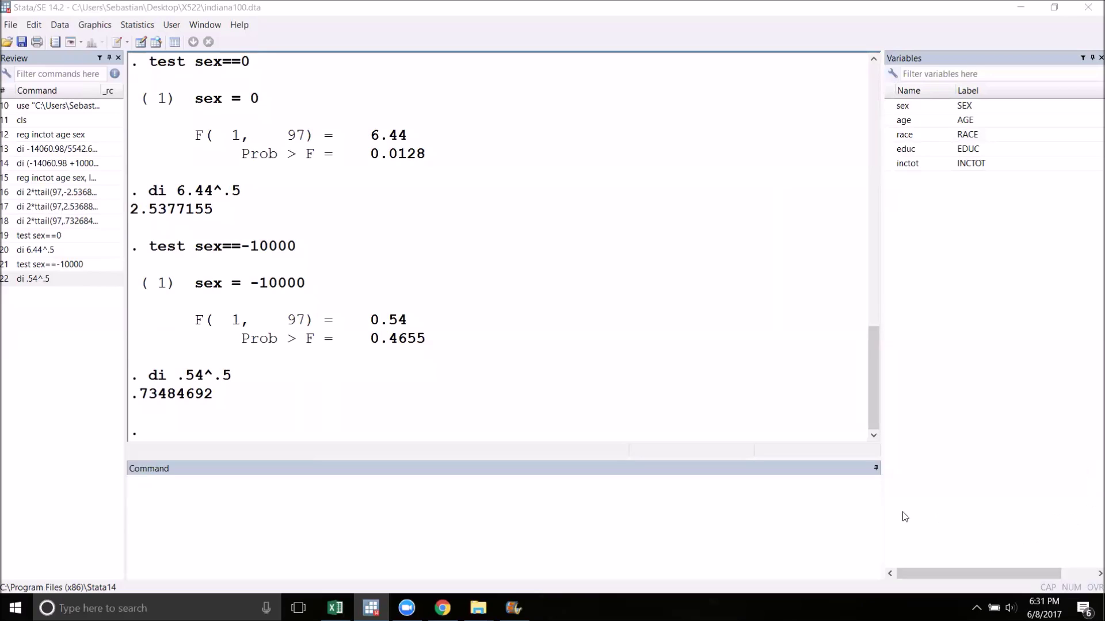
click(748, 513)
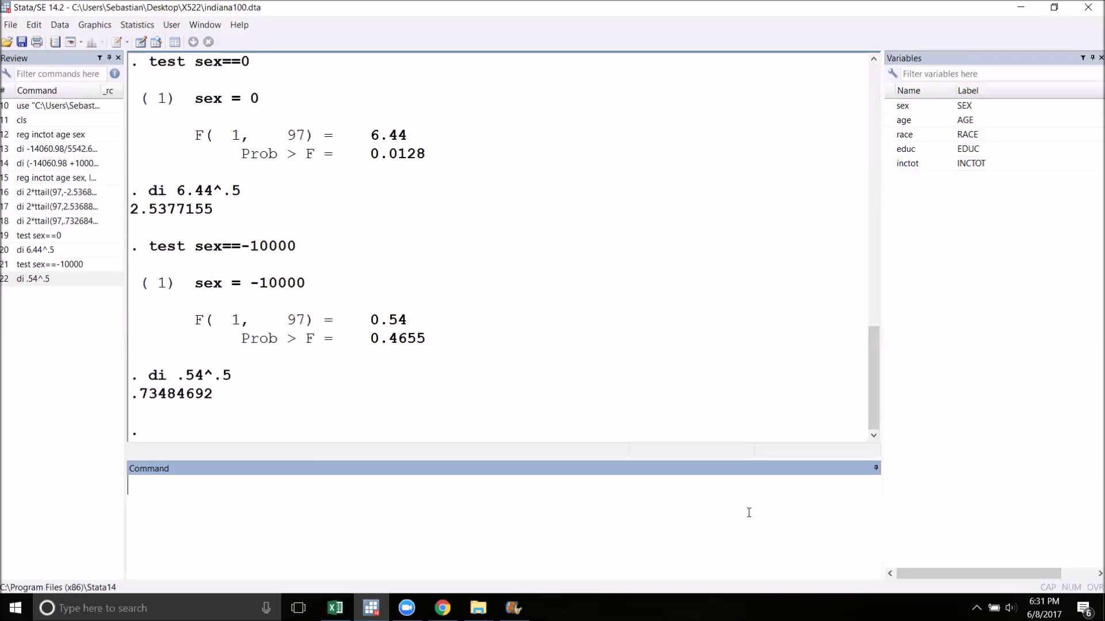
Step: Run reg inctot age (R-squared 0.1479), then test sex==0, which fails with 'sex not found' r(111)
text(reg inctot age)
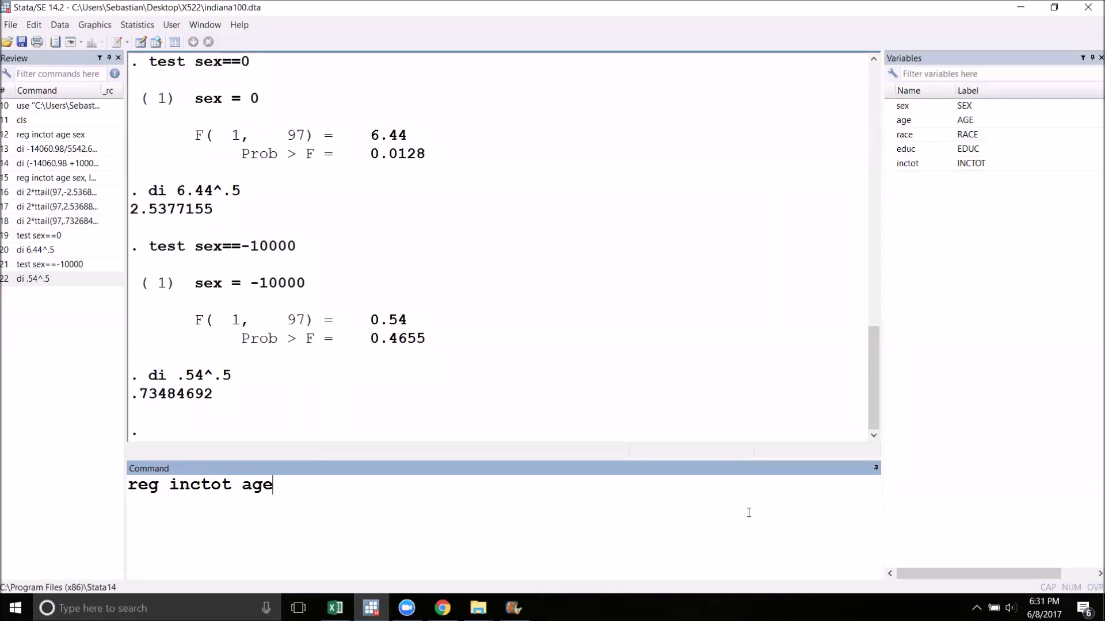
key(Return)
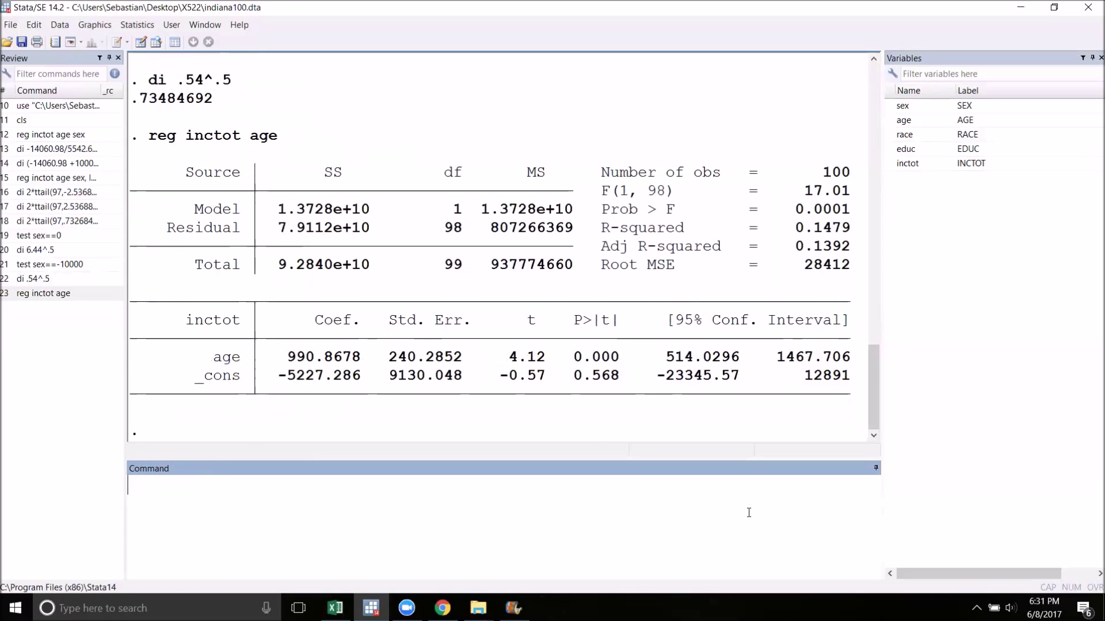
text(test sex==0)
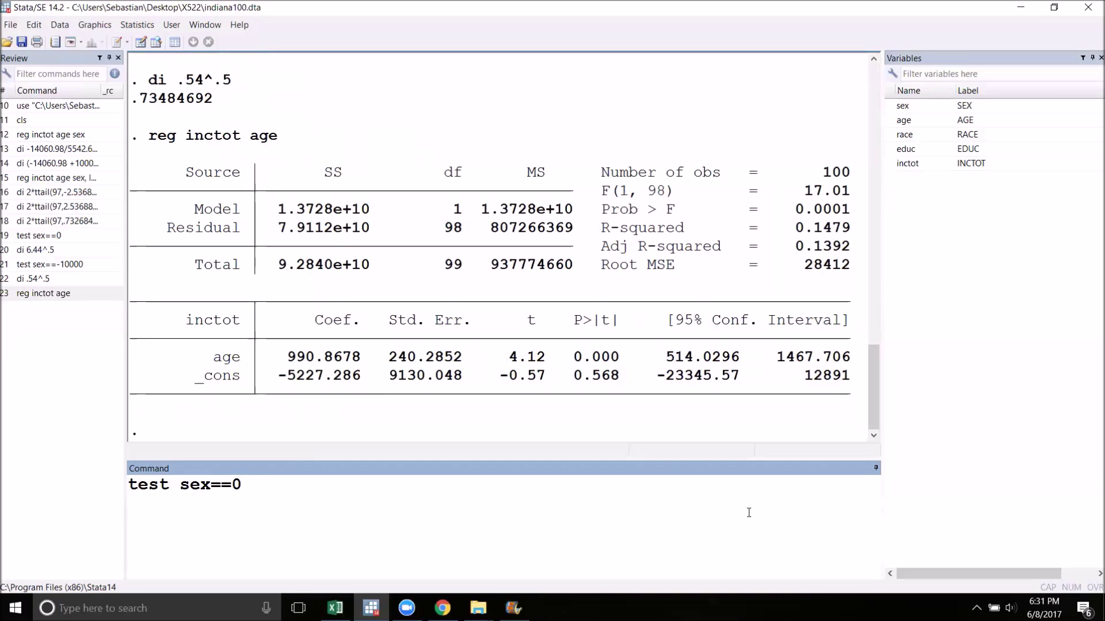
key(Return)
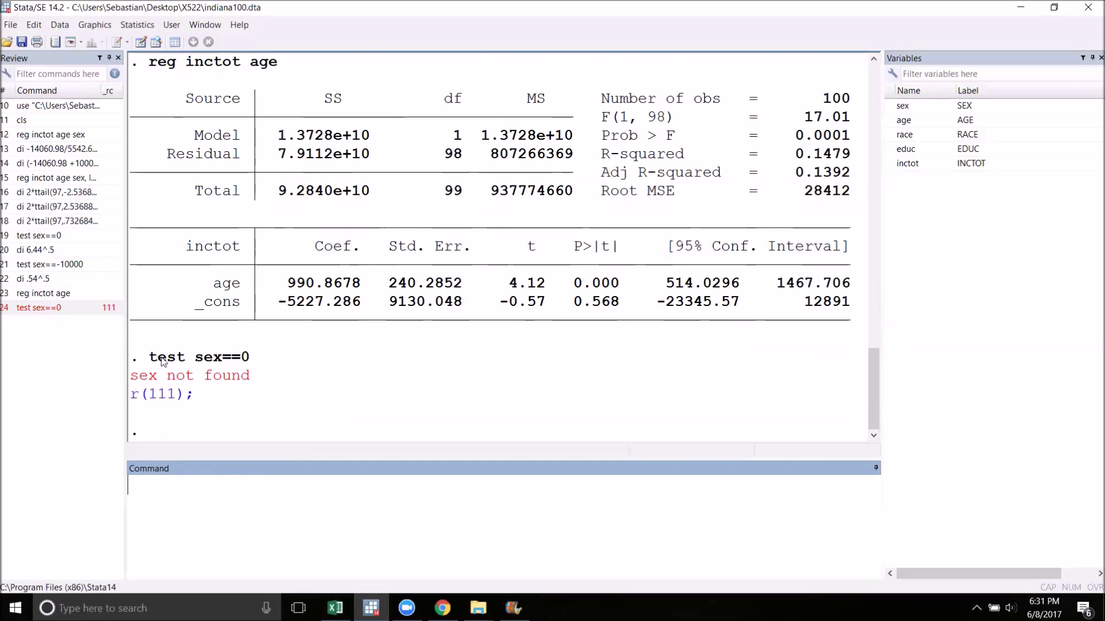
Step: Run reg inctot age sex and test sex==0, giving F(1, 97) = 6.44, Prob > F = 0.0128
text(reg inctot age )
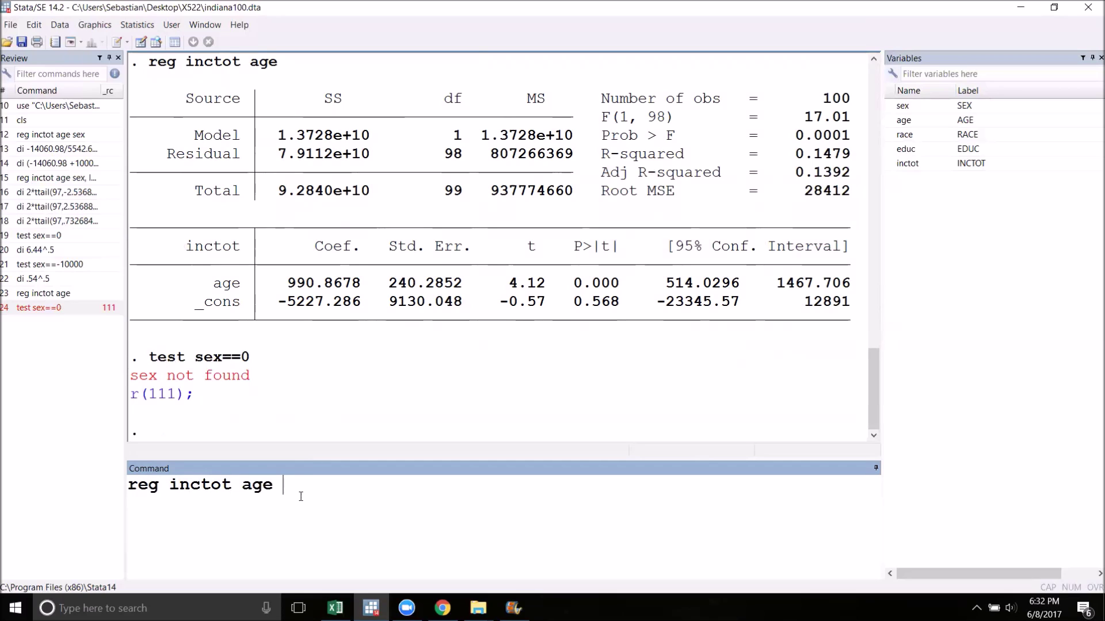
text(sex)
key(Return)
text(t)
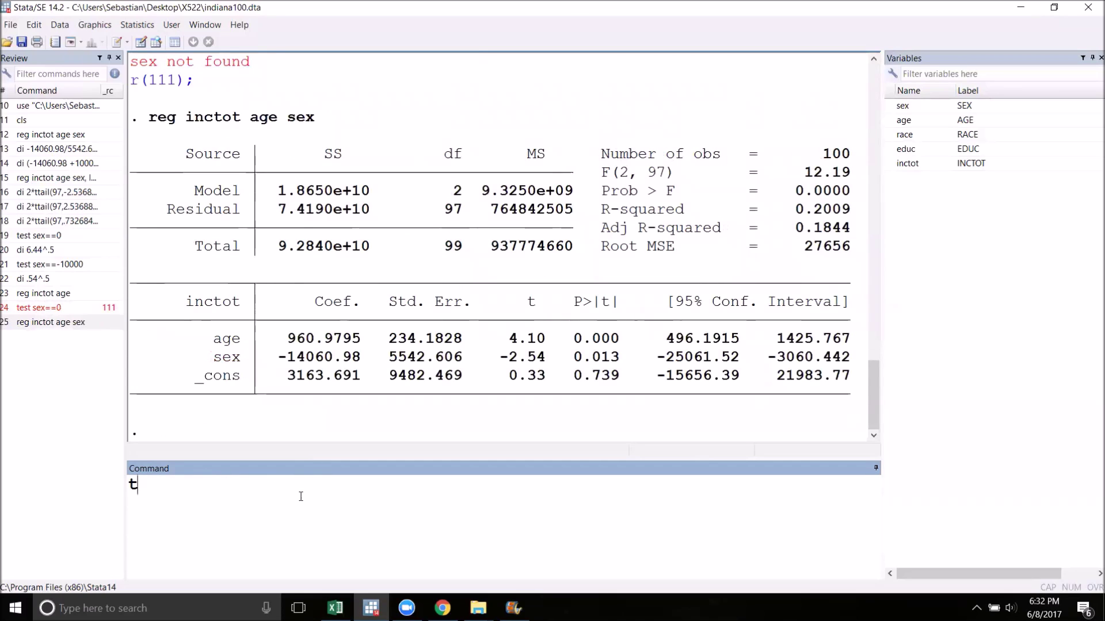
text(est sex)
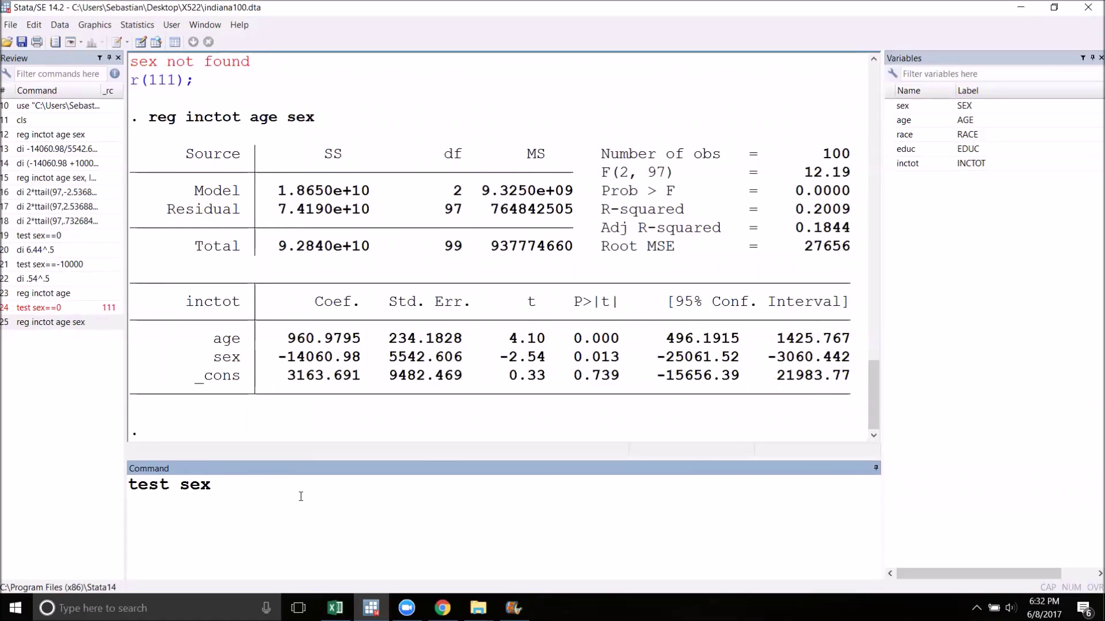
text(==0)
key(Return)
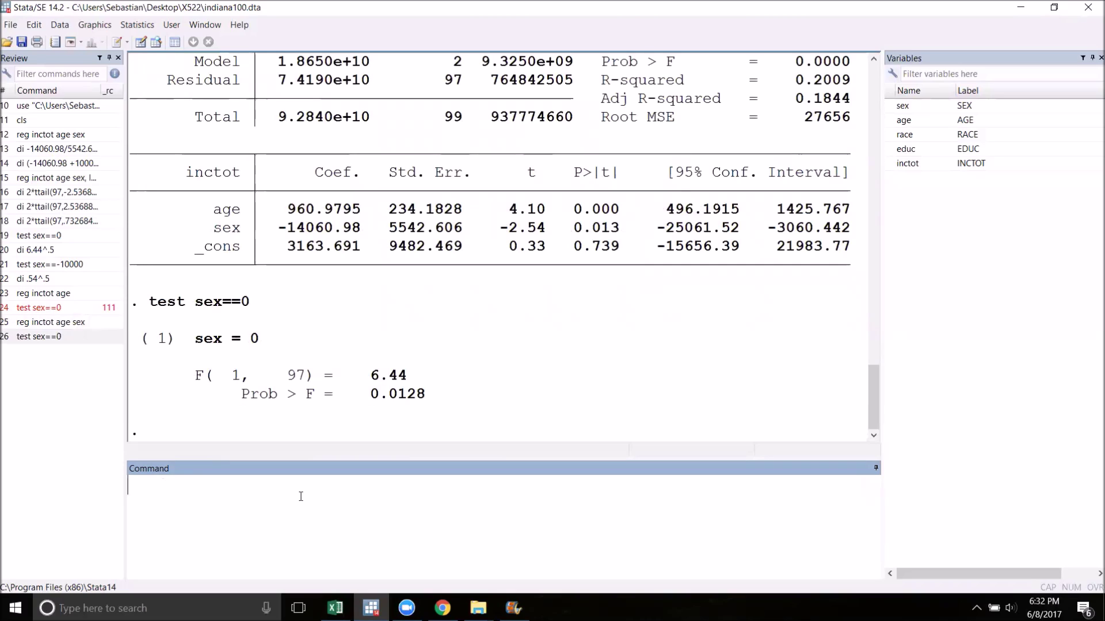